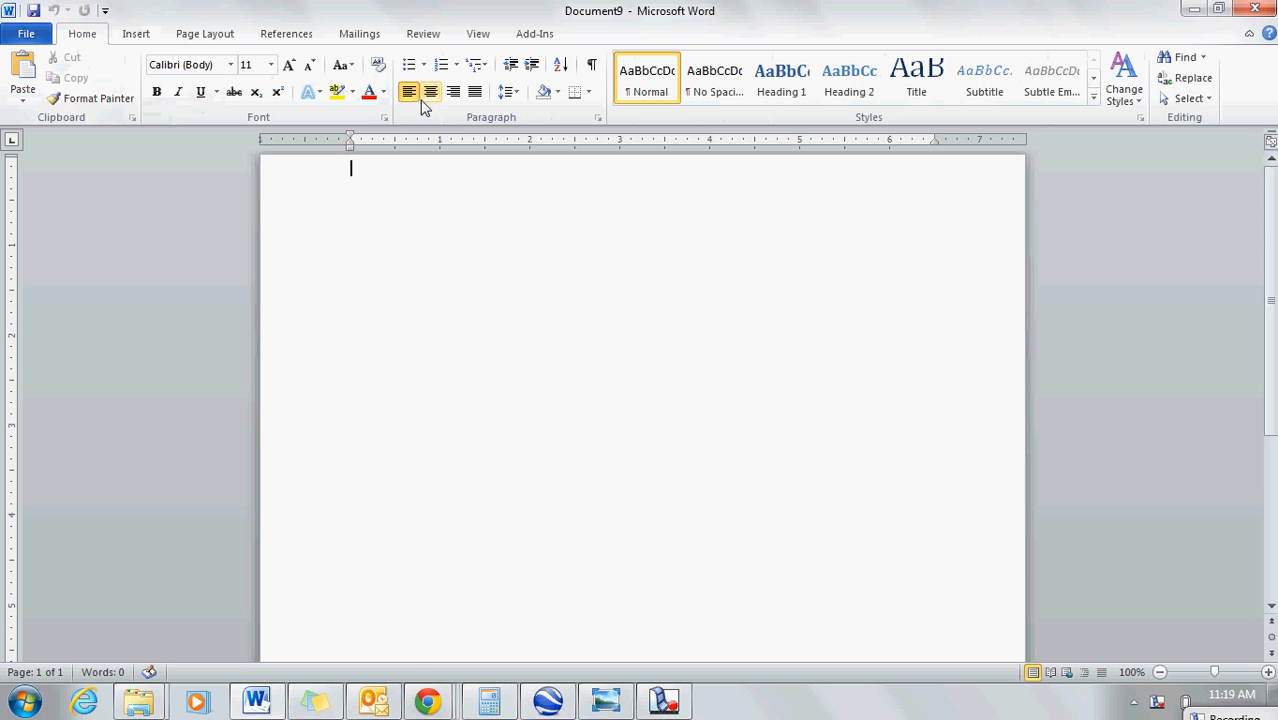
# Step: Enter the centred title "From Bold to Bad: Cowboys in the 19th Century" on the first page at font size 28
pyautogui.click(427, 95)
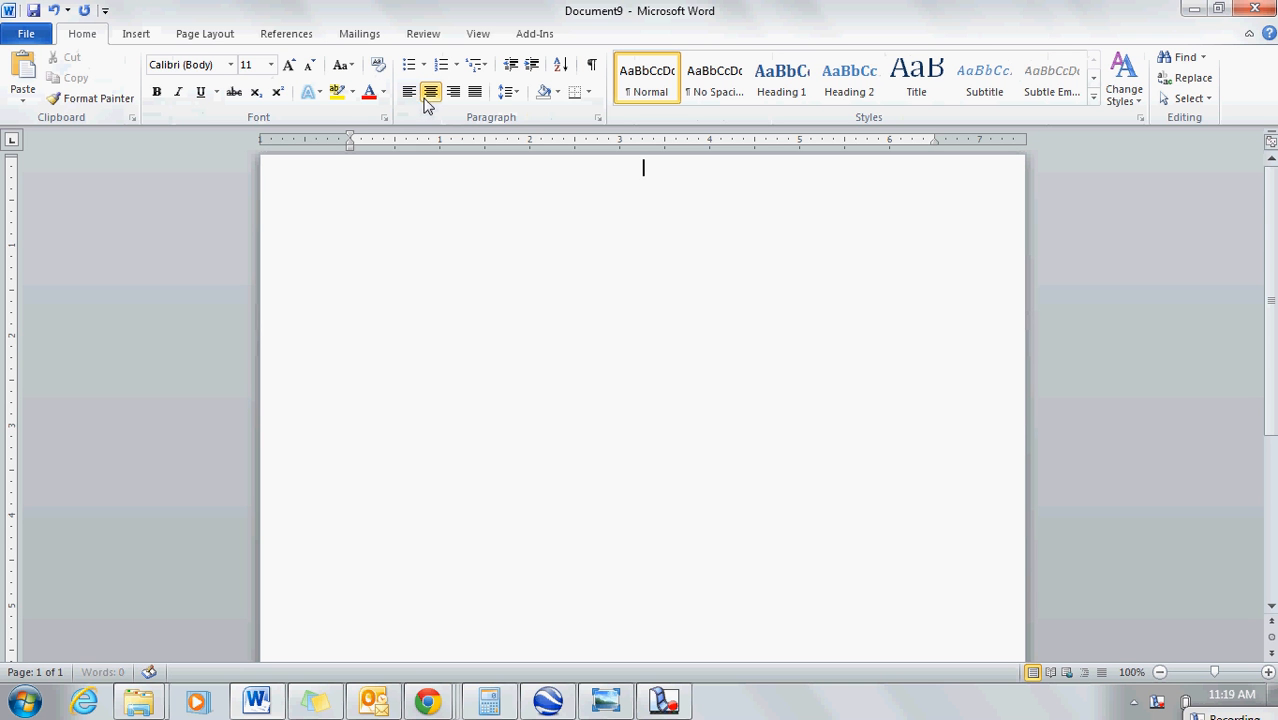
pyautogui.click(270, 64)
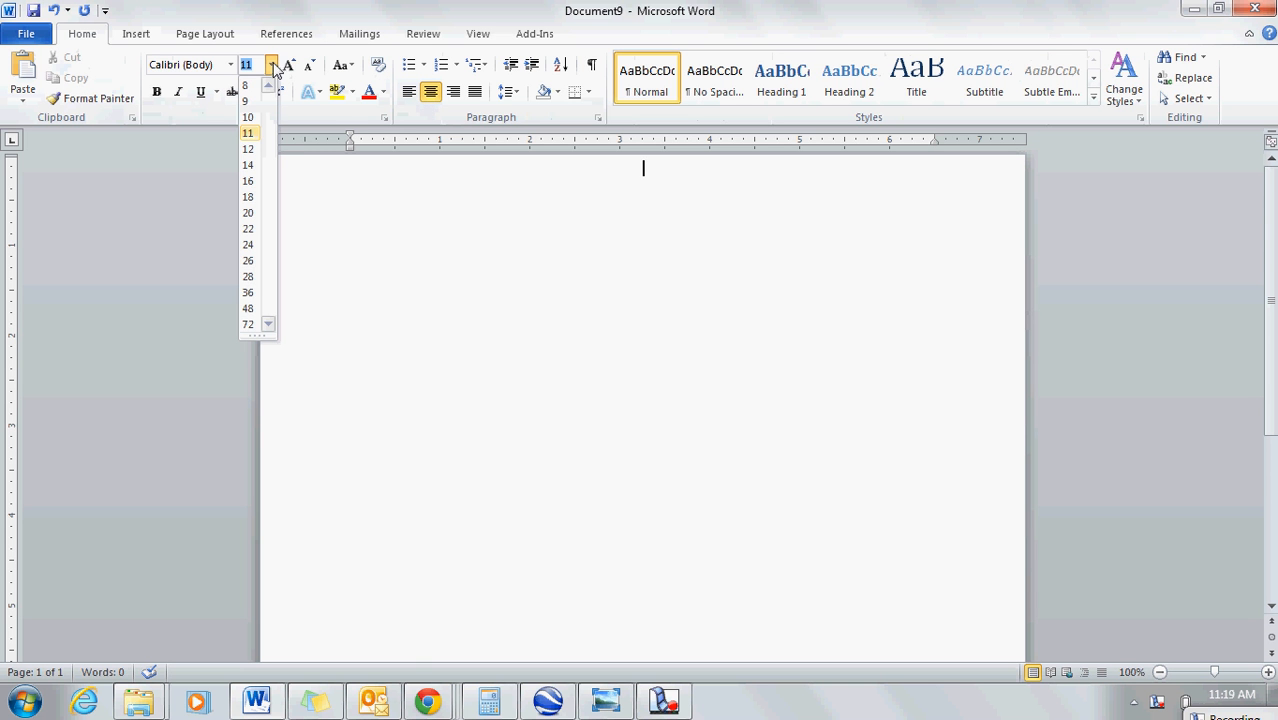
pyautogui.click(248, 277)
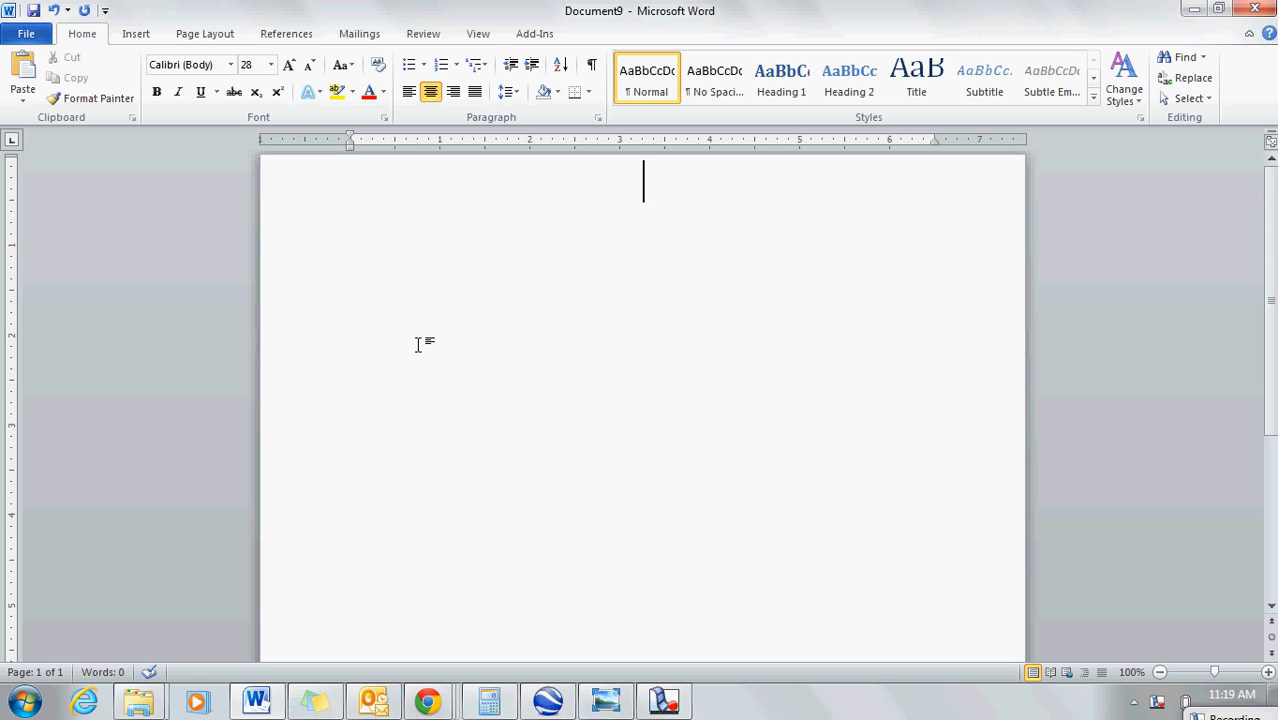
pyautogui.write('From B')
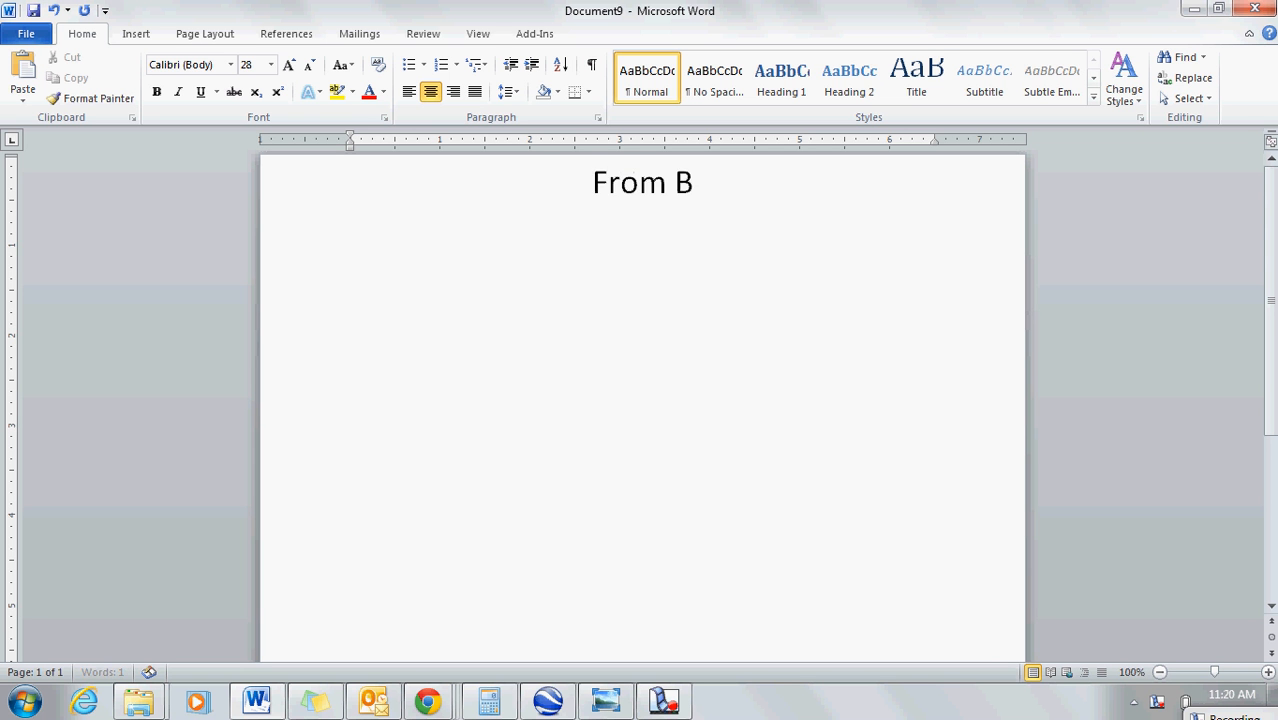
pyautogui.write('old to Bad')
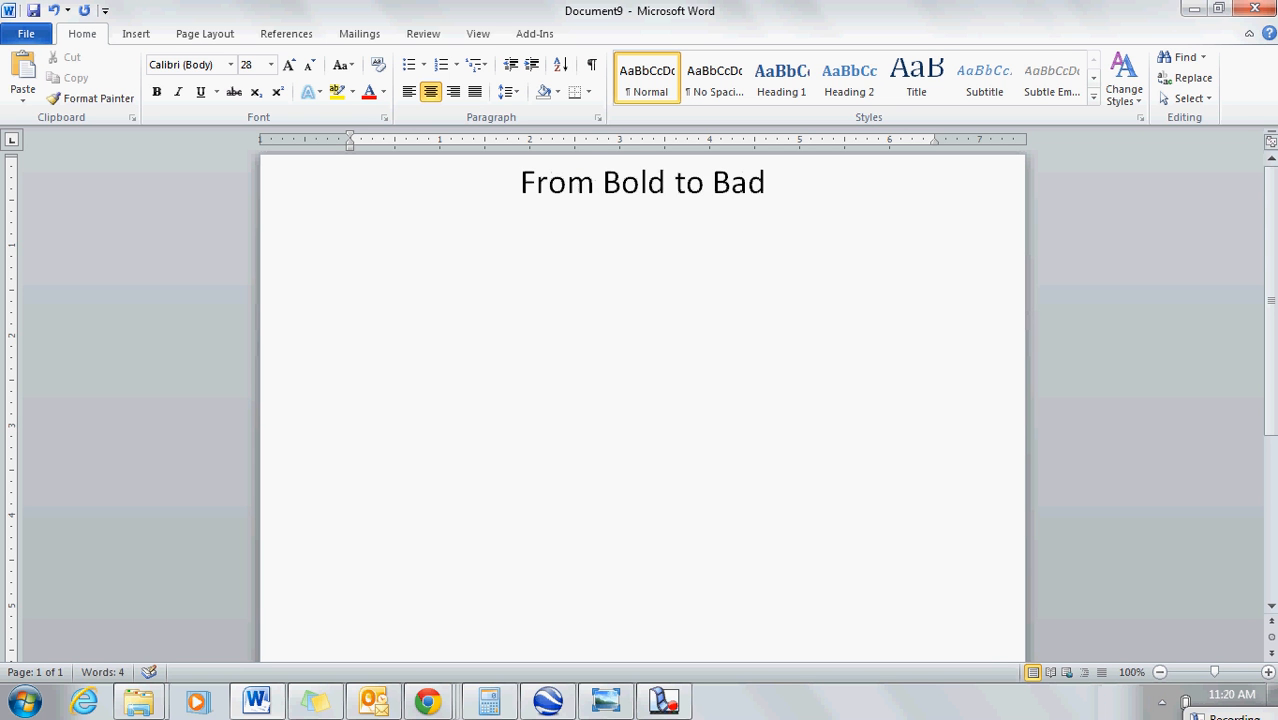
pyautogui.write(': Cowb')
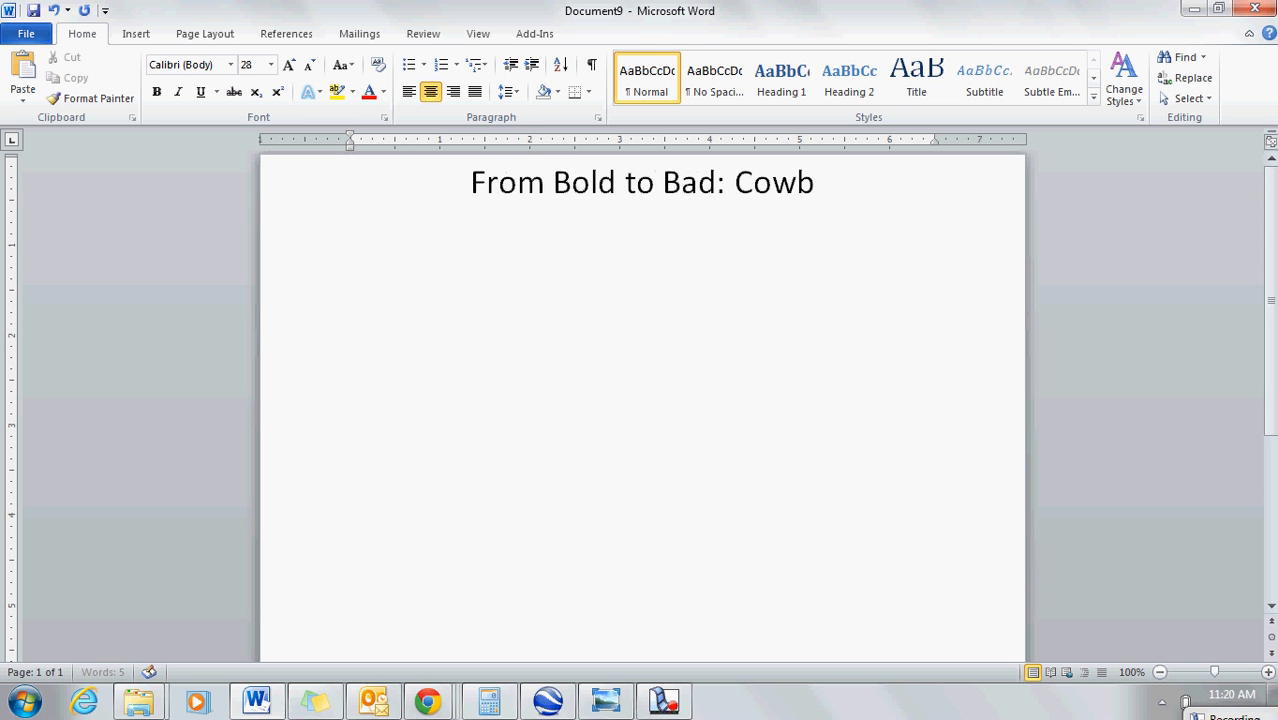
pyautogui.write('oys in the ')
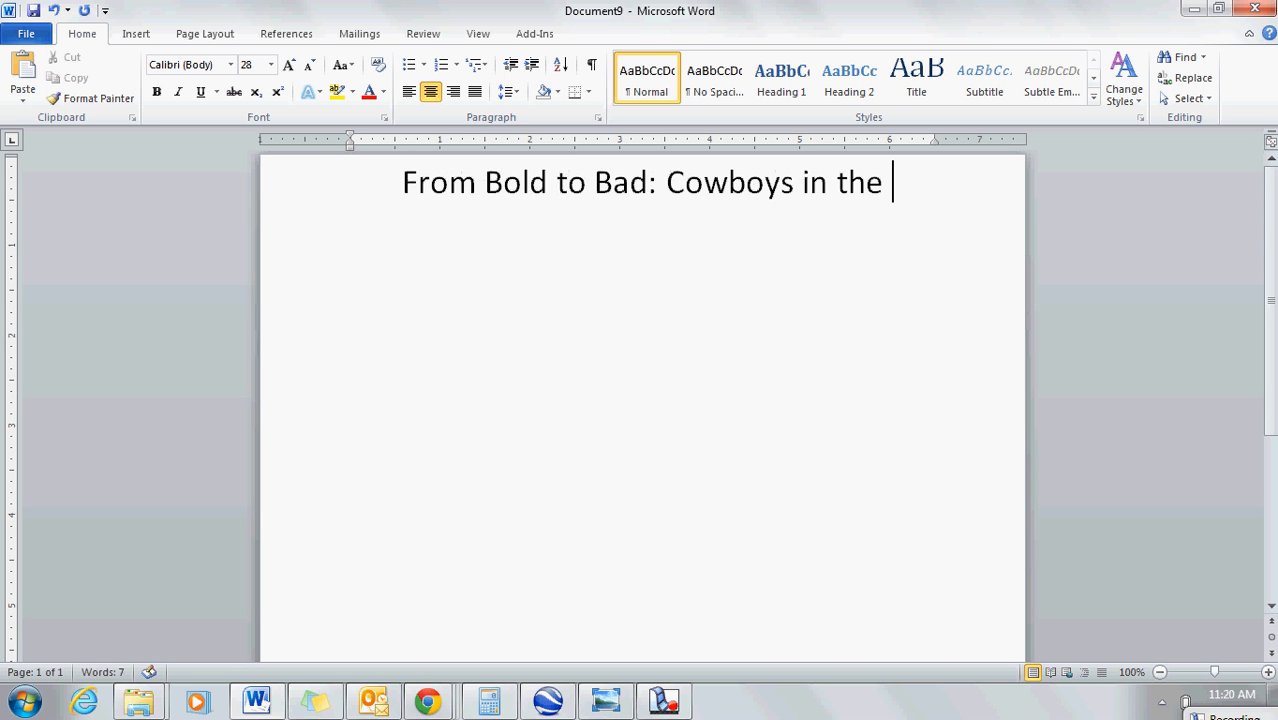
pyautogui.write('19th C')
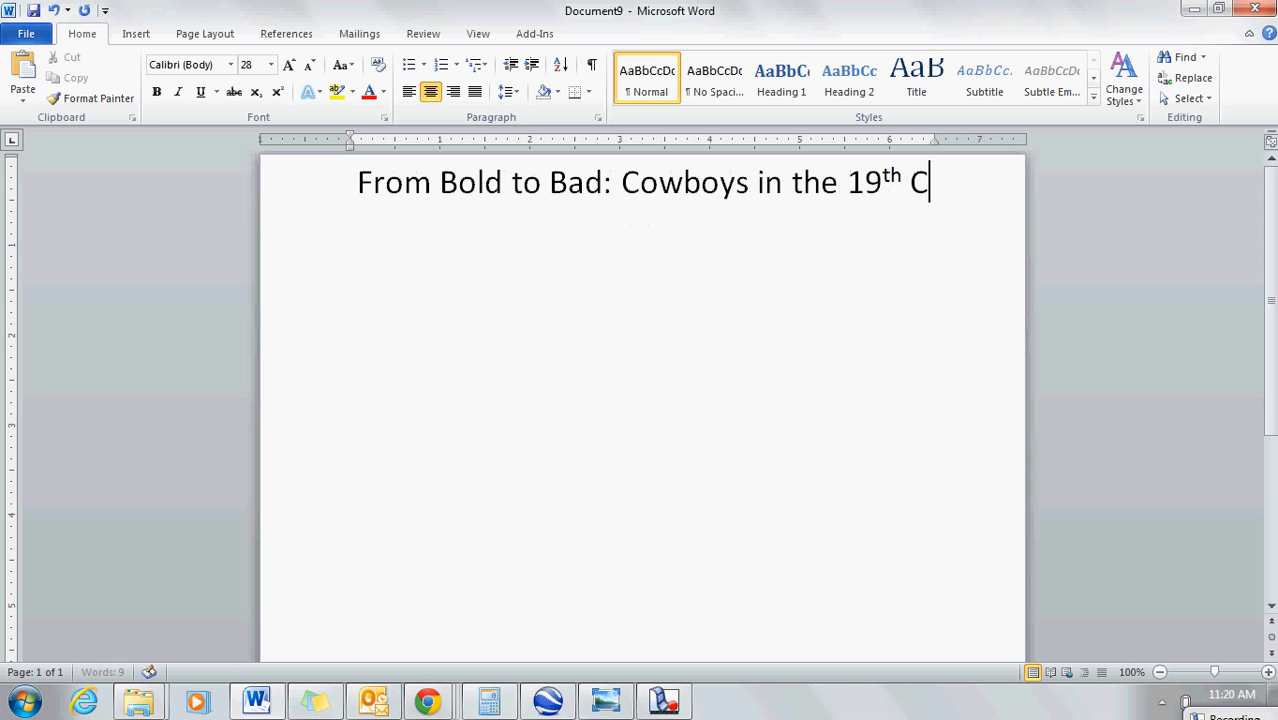
pyautogui.write('entury.')
pyautogui.press('BackSpace')
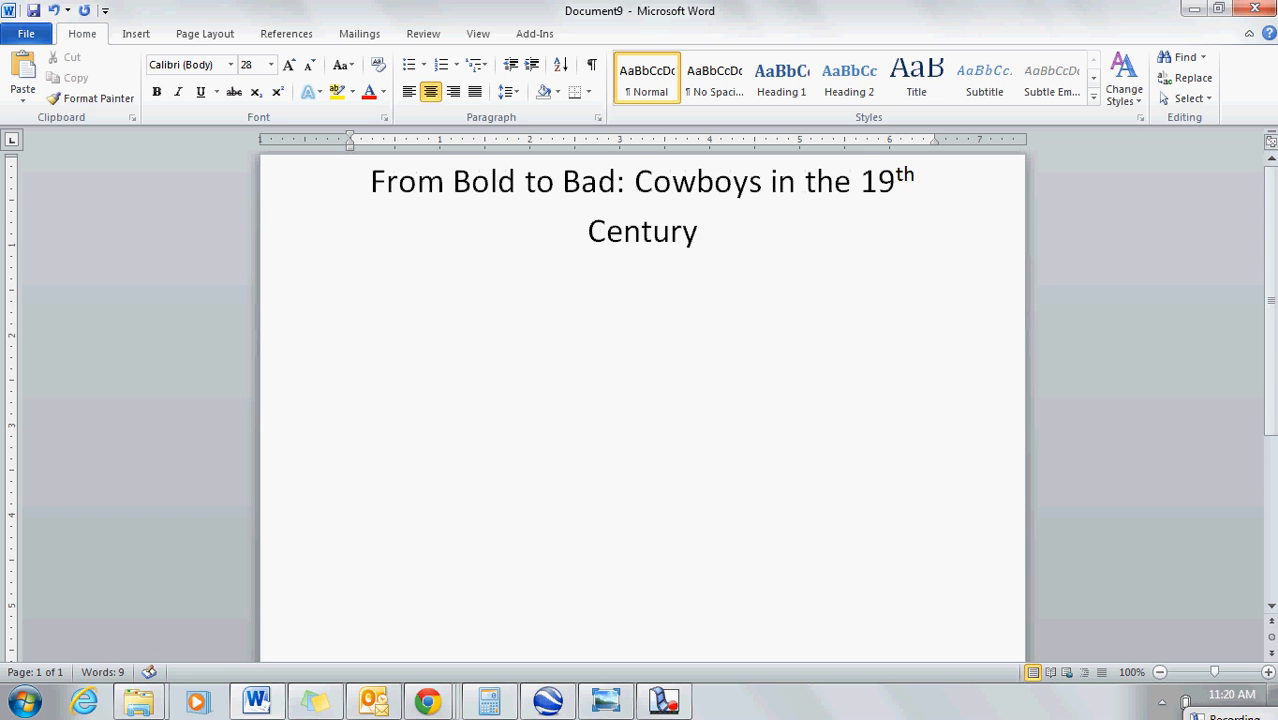
# Step: Insert blank lines above the title to move it down to about the middle of the first page
pyautogui.moveTo(836, 245); pyautogui.dragTo(374, 182)
pyautogui.click(374, 182)
pyautogui.press('Return')
pyautogui.press('Return')
pyautogui.press('Return')
pyautogui.press('Return')
pyautogui.press('Return')
pyautogui.press('Return')
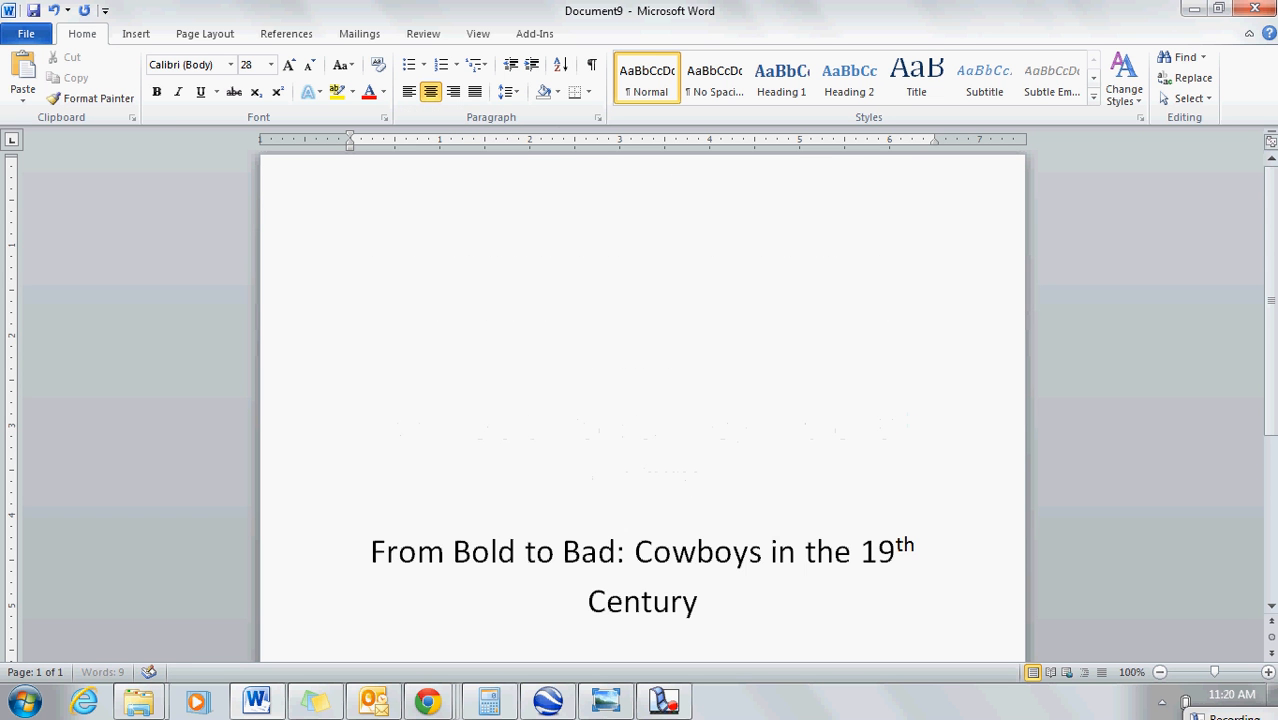
pyautogui.press('BackSpace')
pyautogui.press('BackSpace')
pyautogui.press('BackSpace')
pyautogui.press('BackSpace')
pyautogui.press('BackSpace')
pyautogui.press('BackSpace')
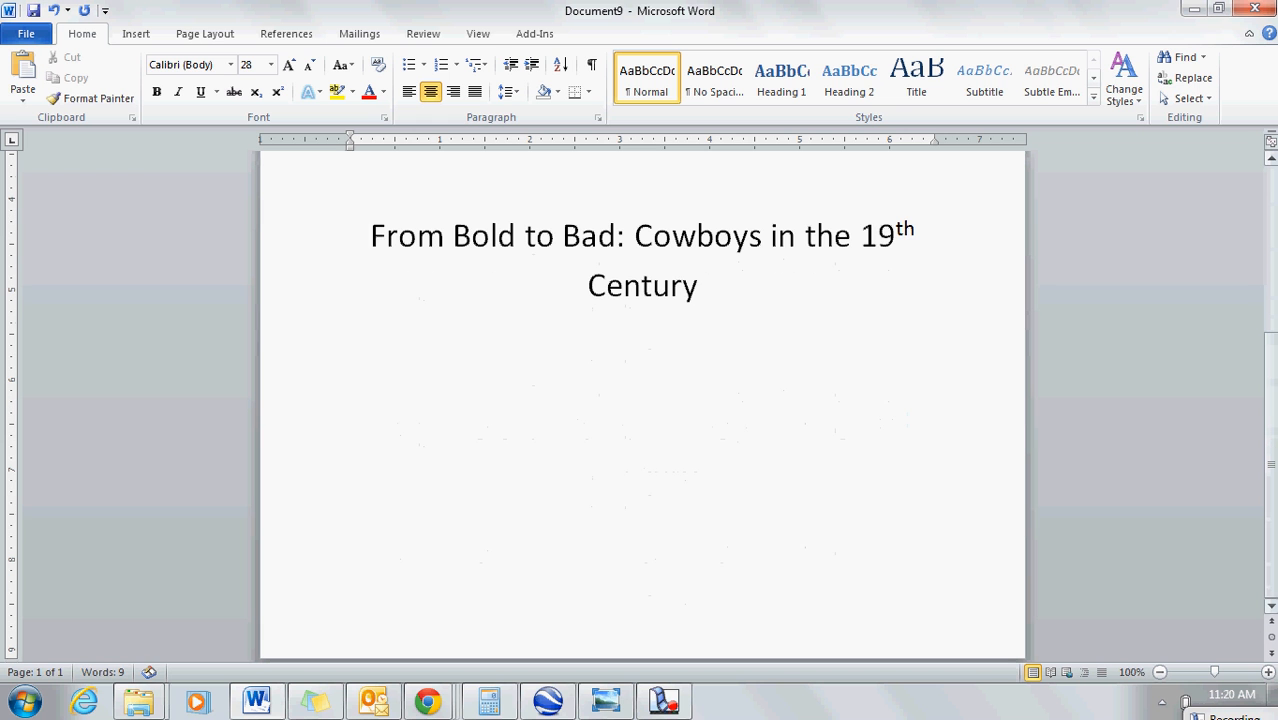
# Step: Add blank lines below the title and enter the author's name right-aligned at font size 12
pyautogui.click(742, 297)
pyautogui.press('Return')
pyautogui.press('Return')
pyautogui.press('Return')
pyautogui.press('Return')
pyautogui.press('Return')
pyautogui.press('Return')
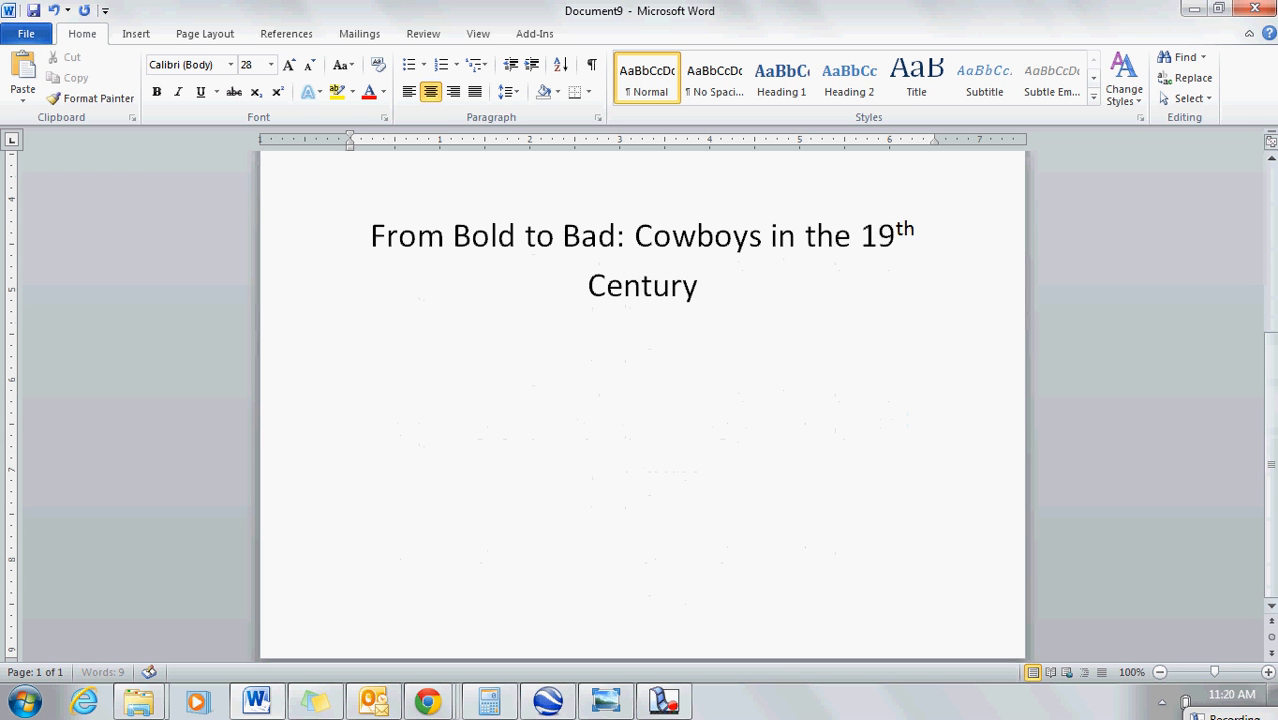
pyautogui.press('BackSpace')
pyautogui.press('BackSpace')
pyautogui.click(453, 93)
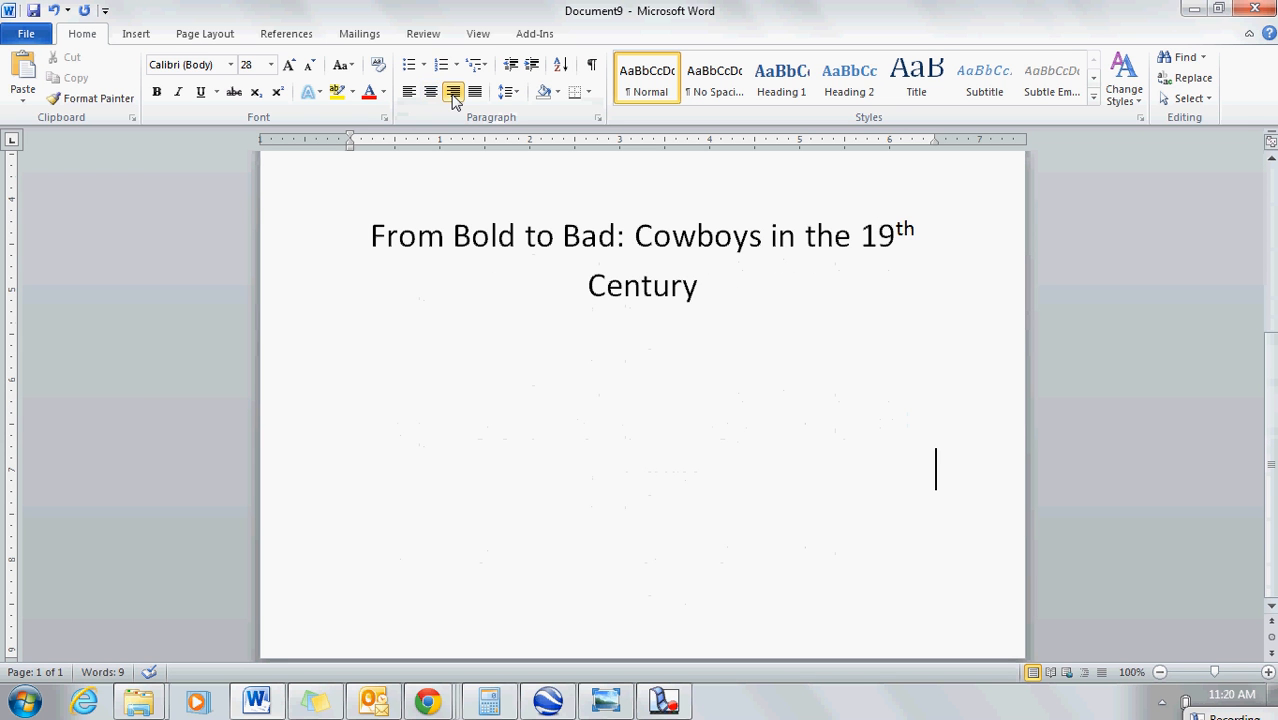
pyautogui.click(270, 64)
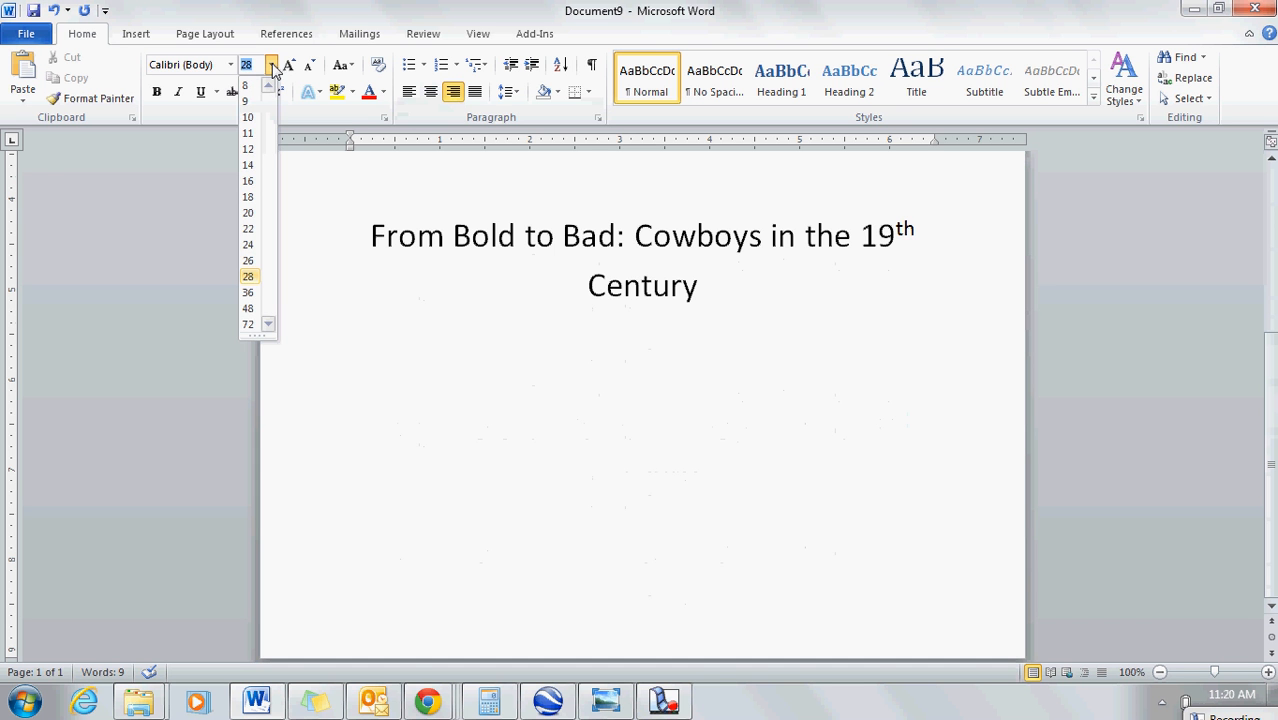
pyautogui.click(250, 150)
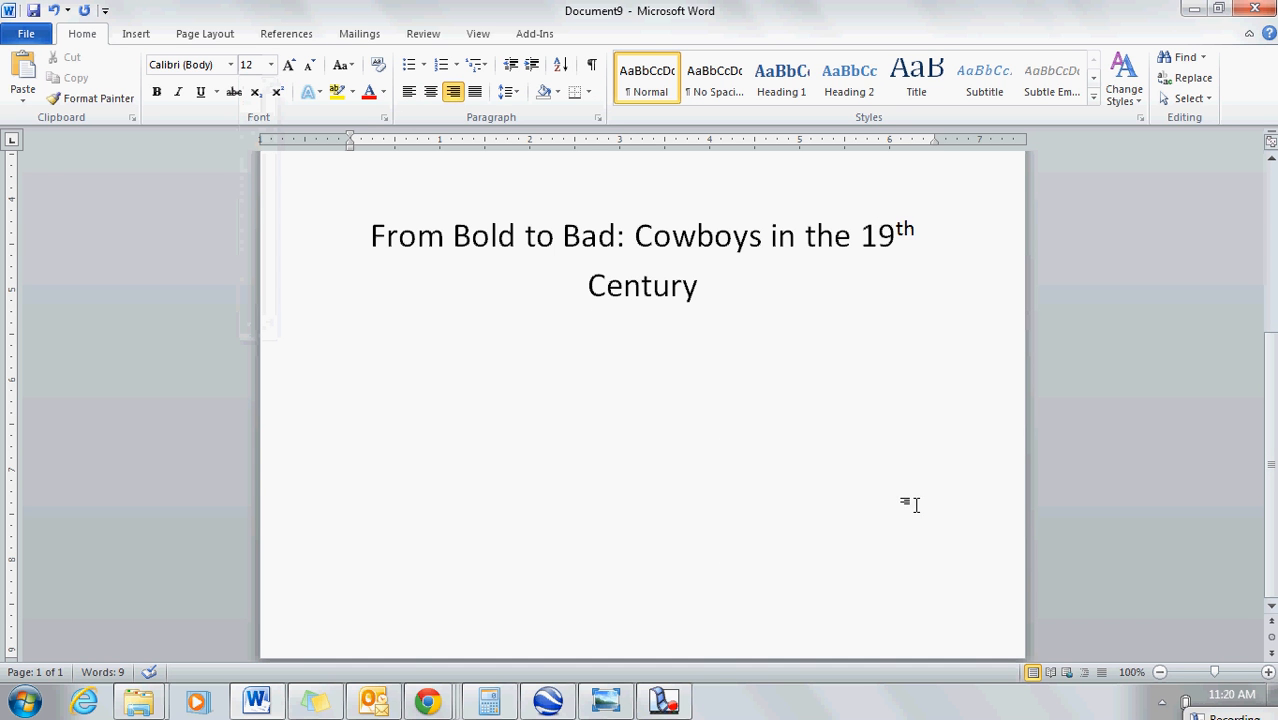
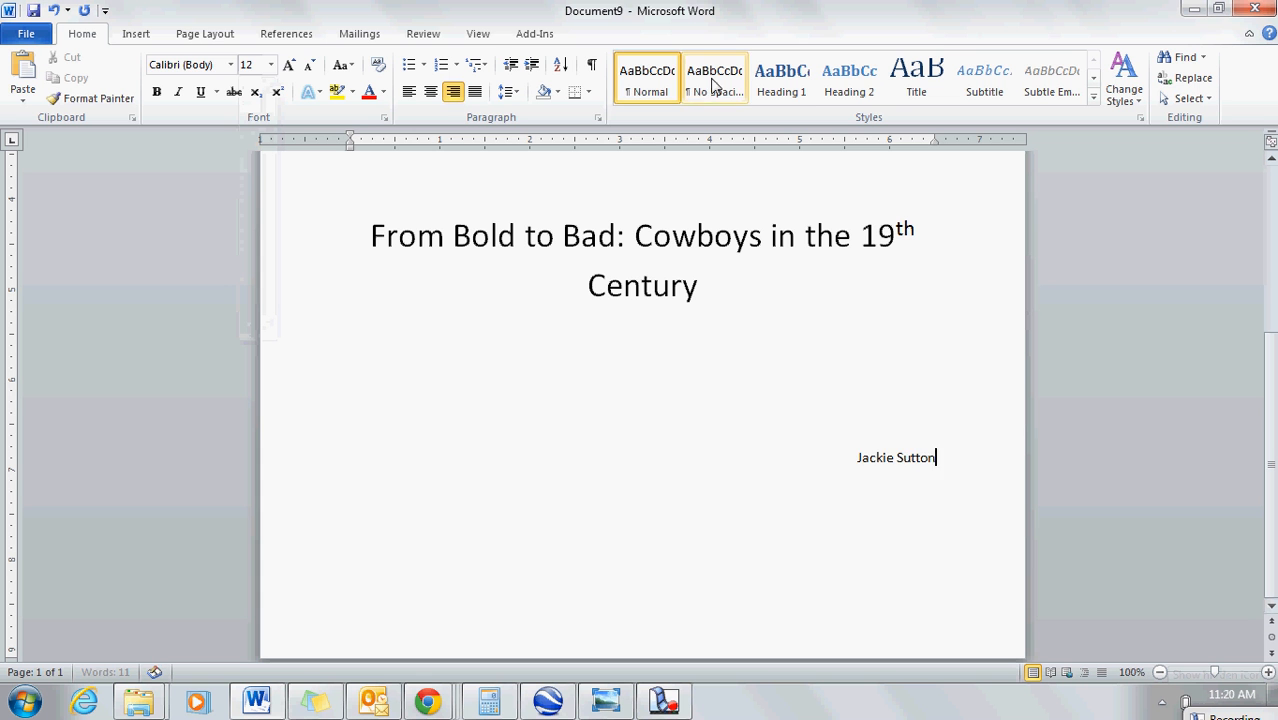
# Step: Apply the No Spacing style to the author's name line and align it right again
pyautogui.click(713, 83)
pyautogui.click(354, 442)
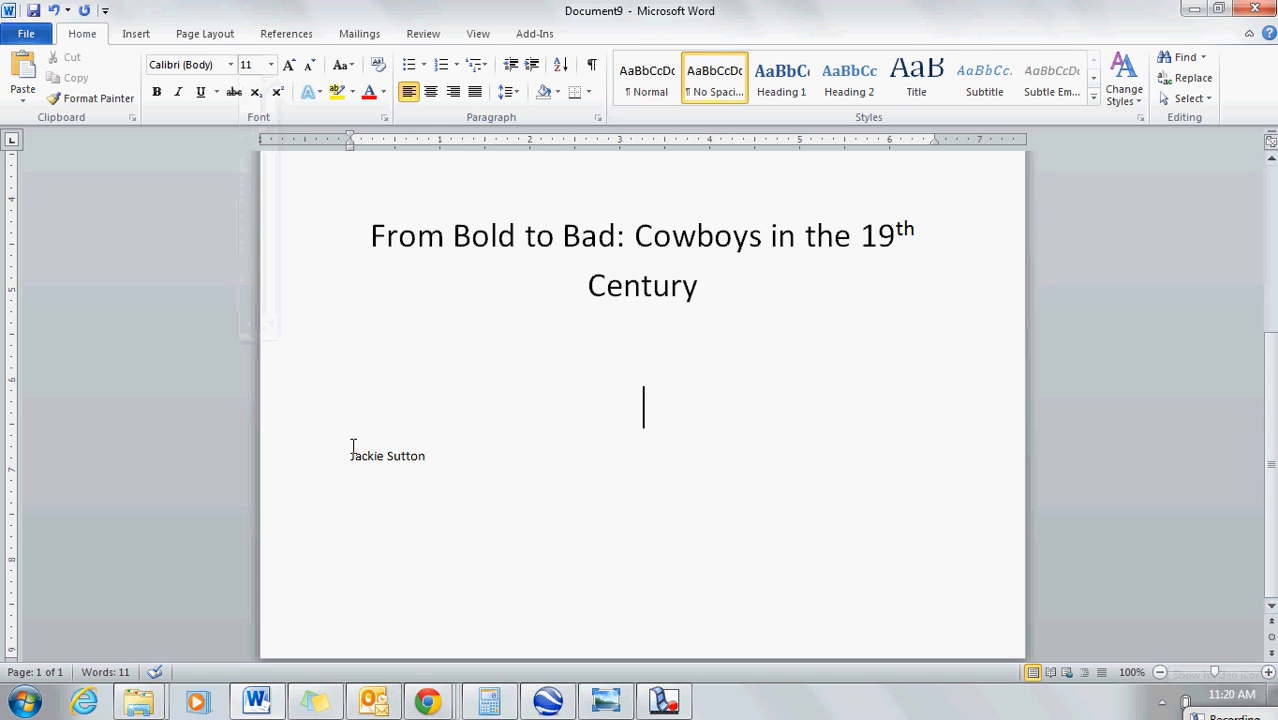
pyautogui.click(350, 455)
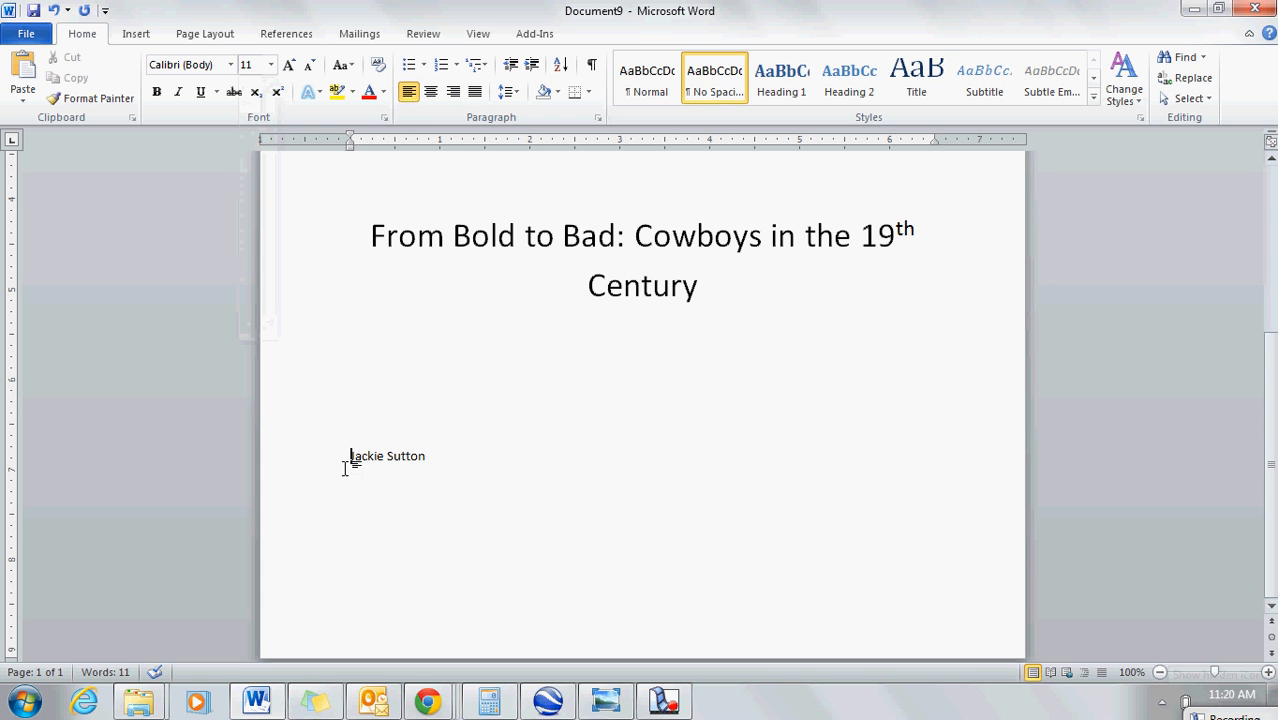
pyautogui.click(454, 92)
pyautogui.click(952, 454)
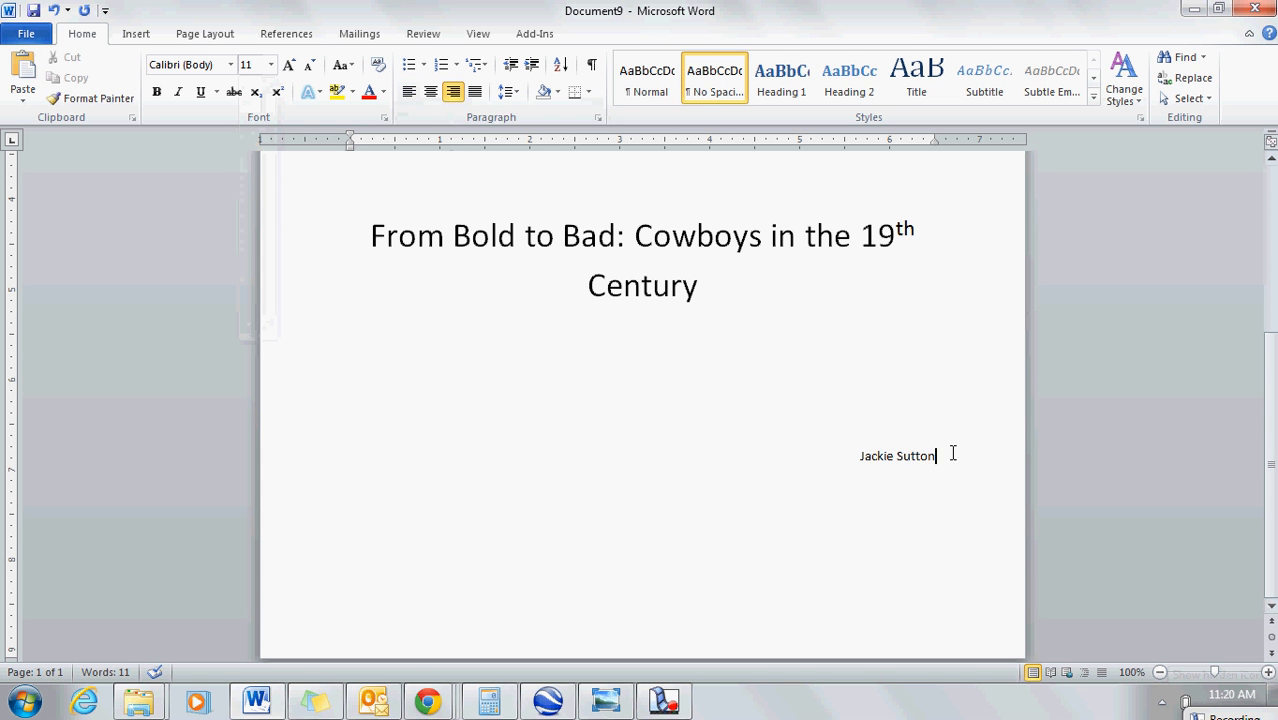
# Step: Below the author's name, add separate lines for Cheshire Academy, a second full name, AP US History and June 4th, 2013
pyautogui.write('C')
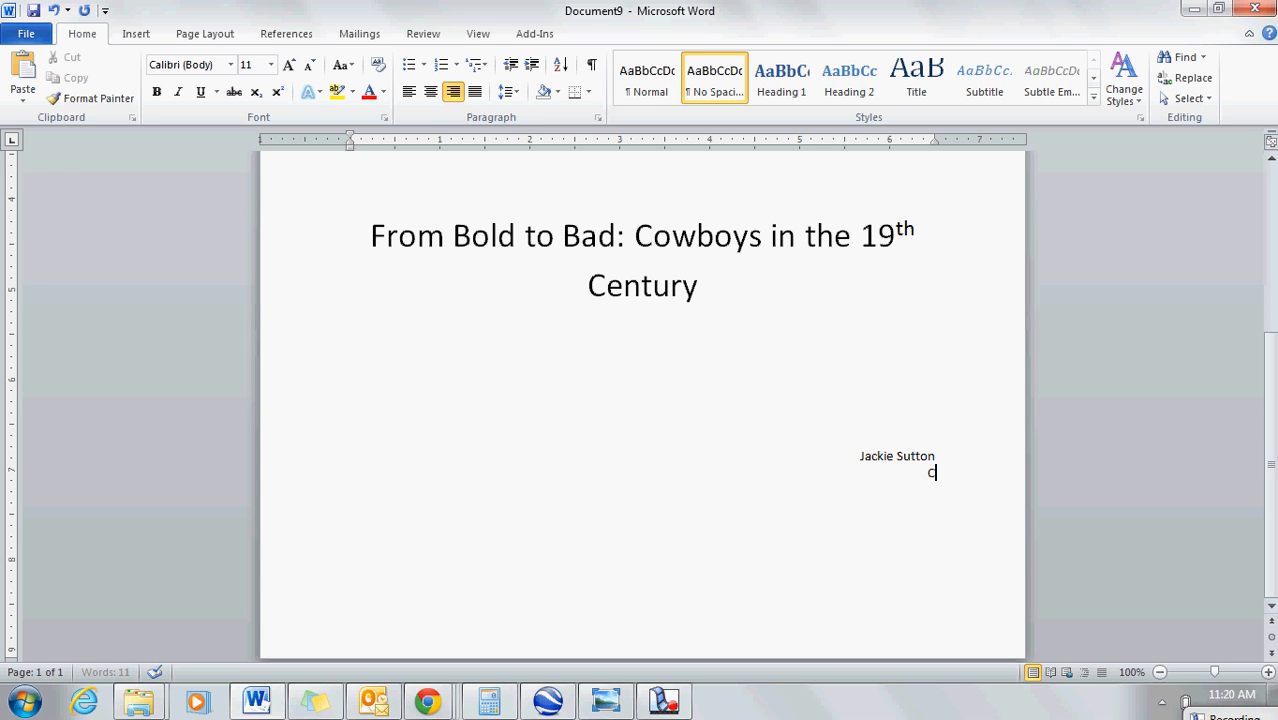
pyautogui.write('heshire Academy')
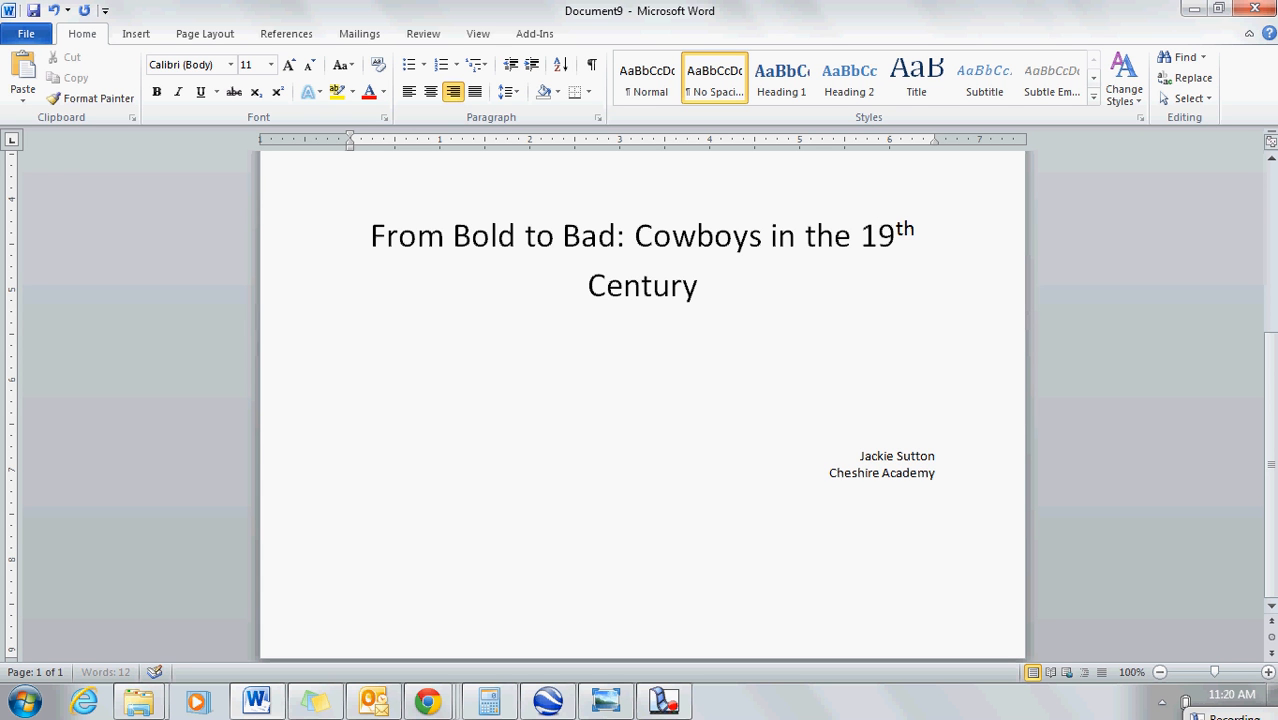
pyautogui.press('Return')
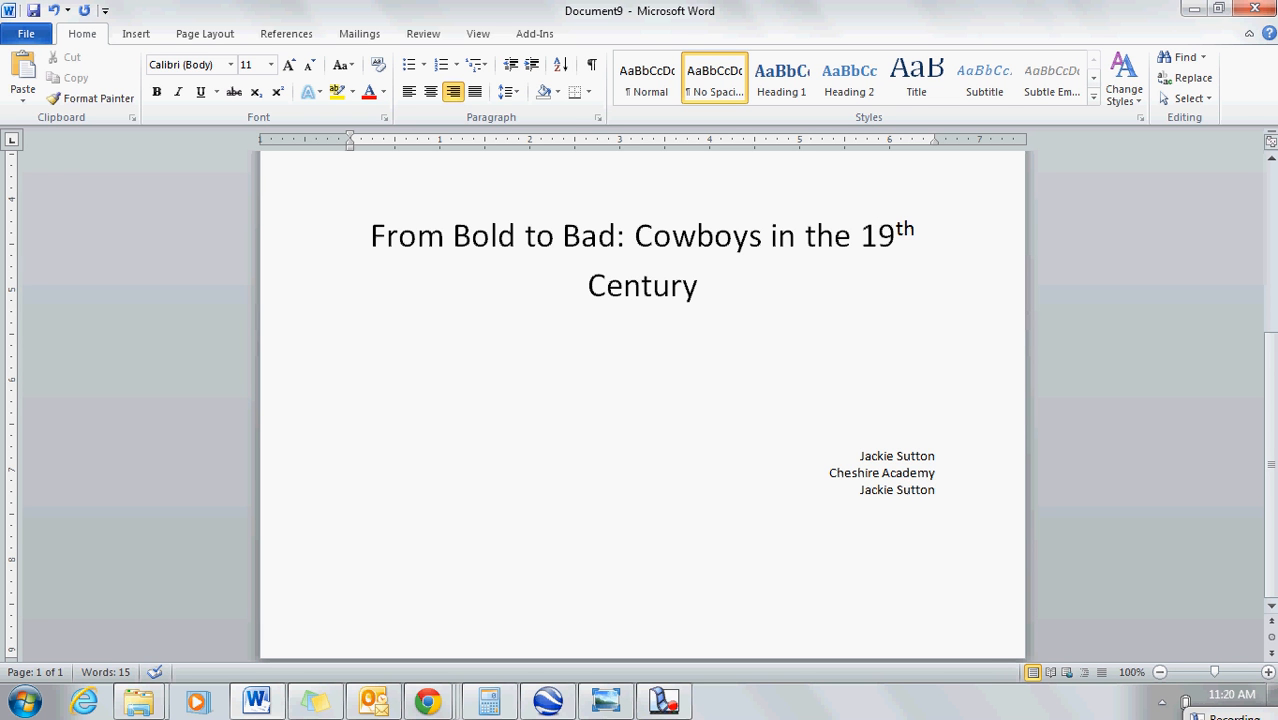
pyautogui.press('Return')
pyautogui.write('AP US History')
pyautogui.press('Return')
pyautogui.write('June 4th, 2013')
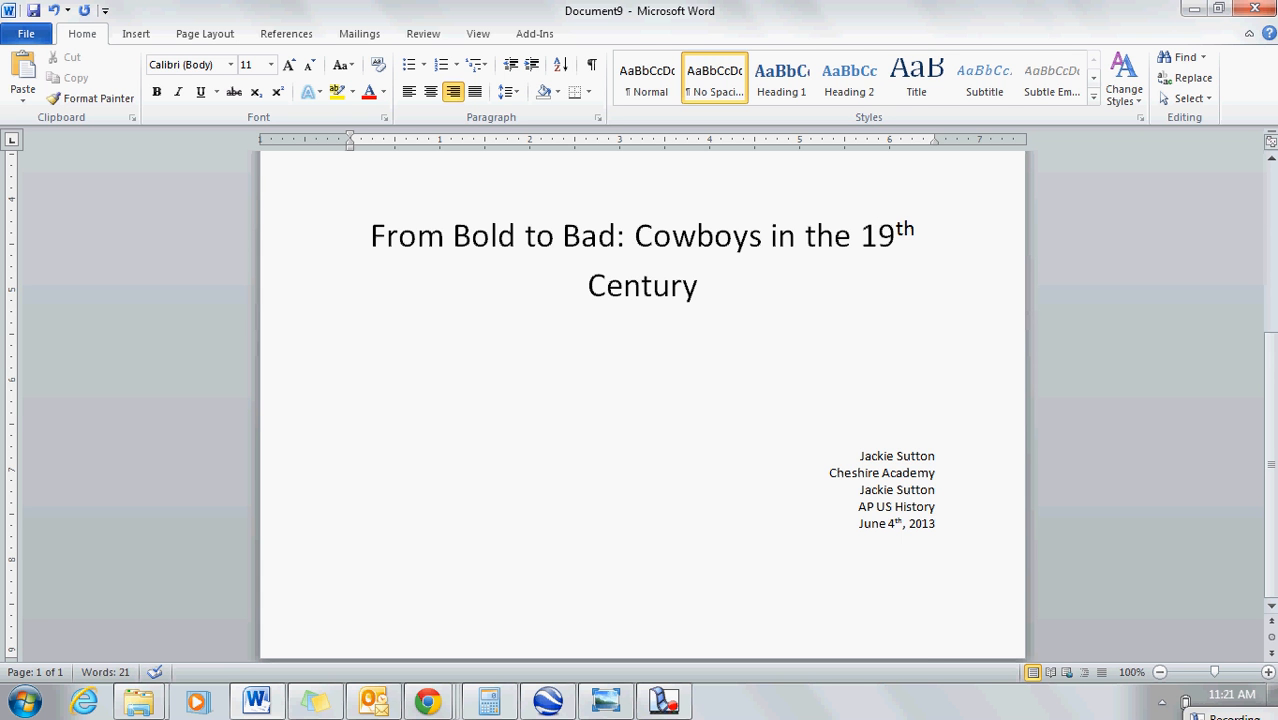
# Step: Add blank lines after the date to start a second page, and left-align the first line there
pyautogui.moveTo(1270, 356); pyautogui.dragTo(1256, 501)
pyautogui.press('Return')
pyautogui.press('Return')
pyautogui.press('Return')
pyautogui.press('Return')
pyautogui.press('Return')
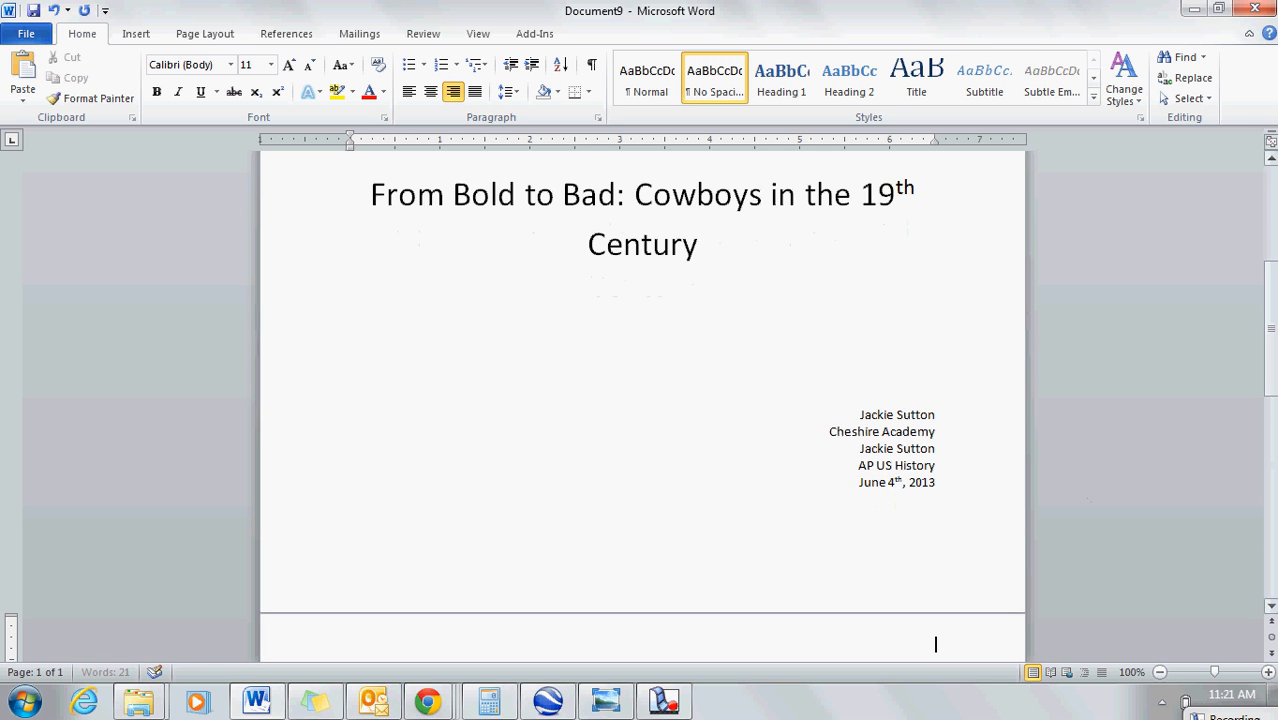
pyautogui.click(409, 92)
pyautogui.moveTo(1274, 388); pyautogui.dragTo(1276, 462)
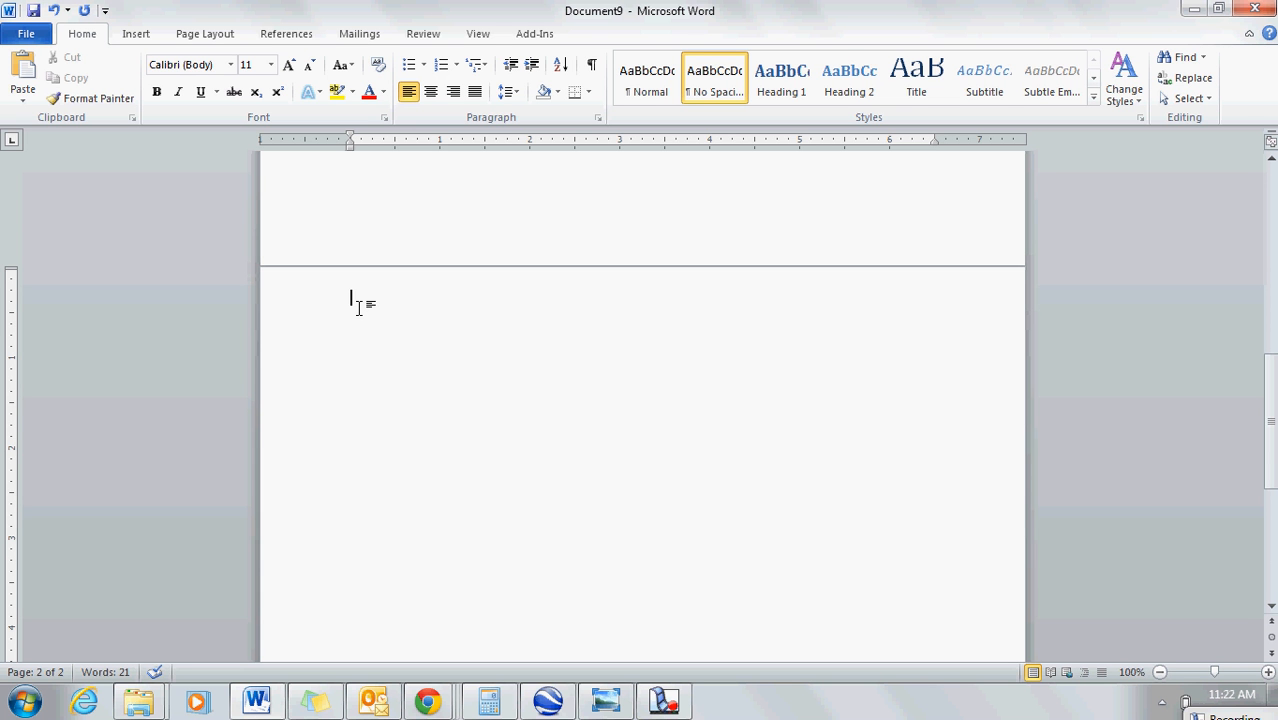
# Step: Write on page two, in quotation marks, "Cheshire Academy is a very diverse school, representing countries from around the entire world."
pyautogui.write('Cheshire Academy is a v')
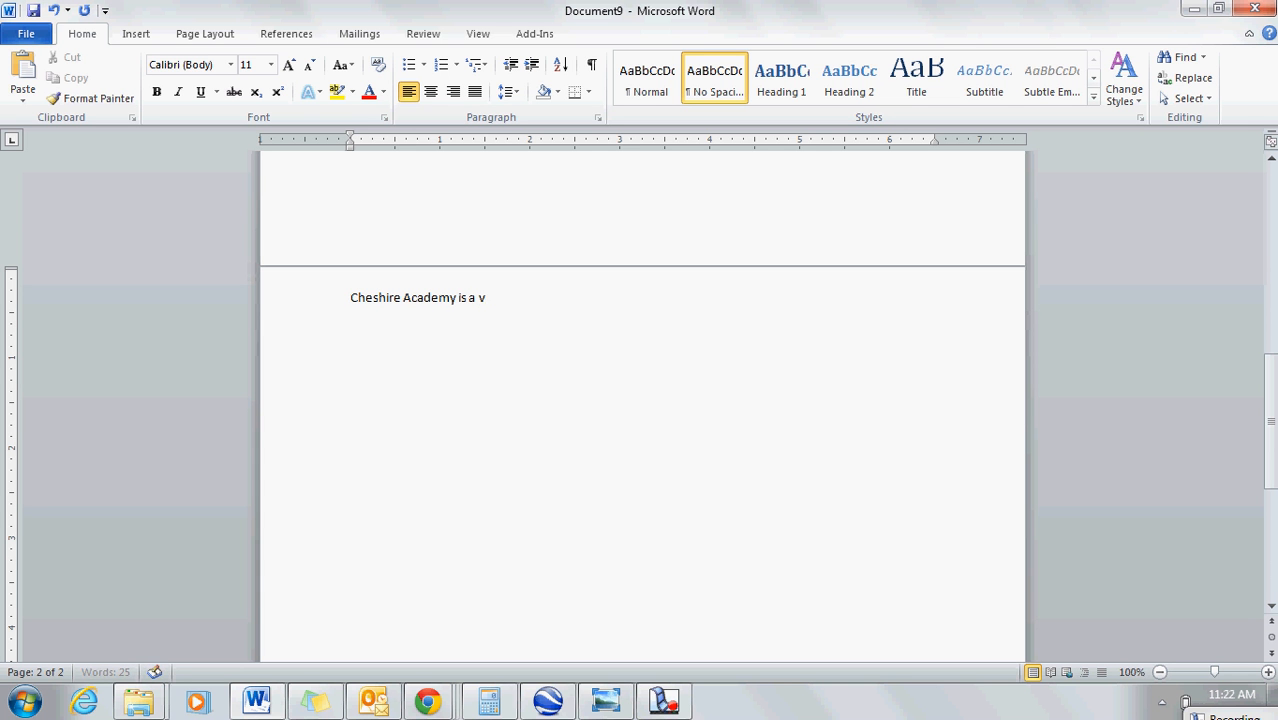
pyautogui.write('ery diverse school, re')
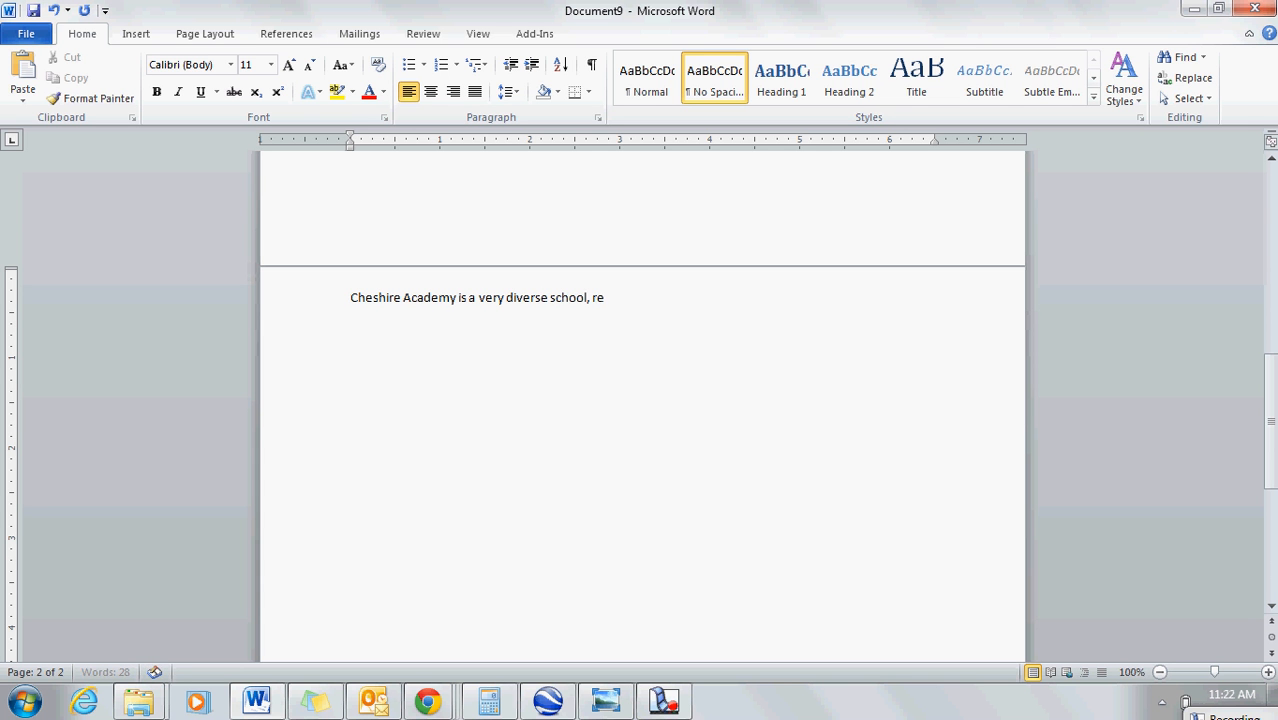
pyautogui.write('presenting countries from around the')
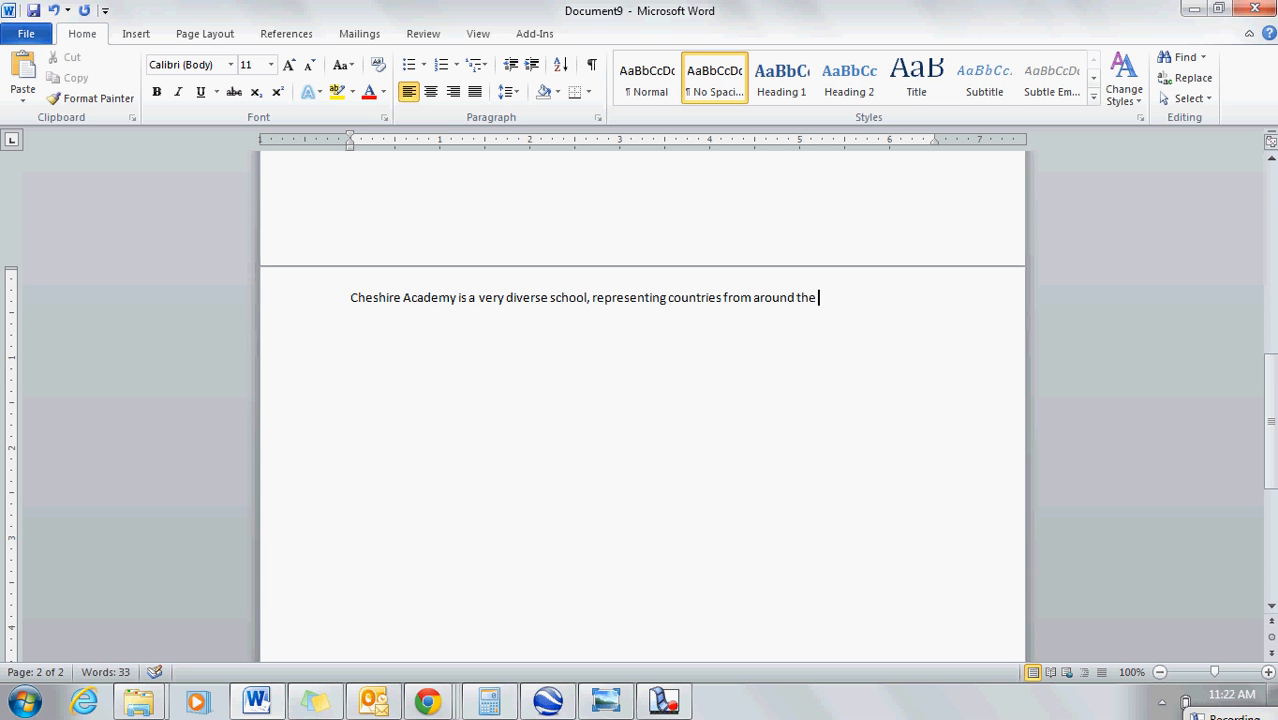
pyautogui.write(' entire world.')
pyautogui.write('"')
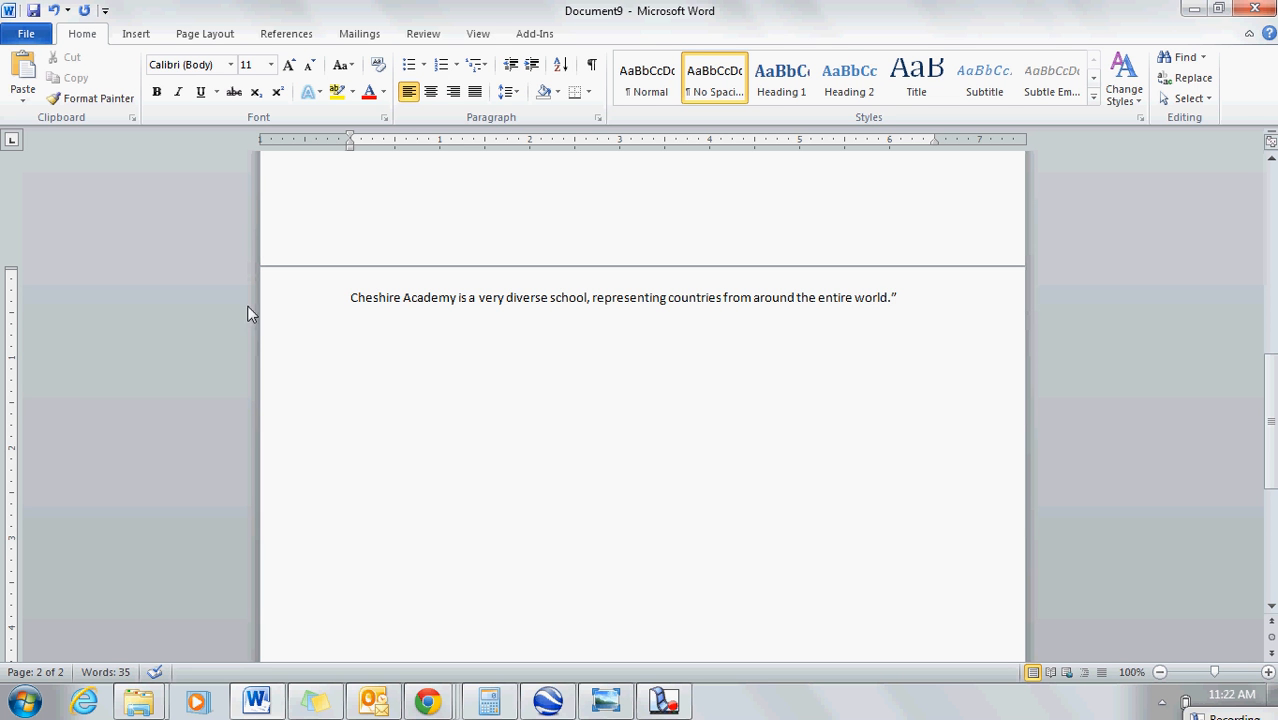
pyautogui.write('"')
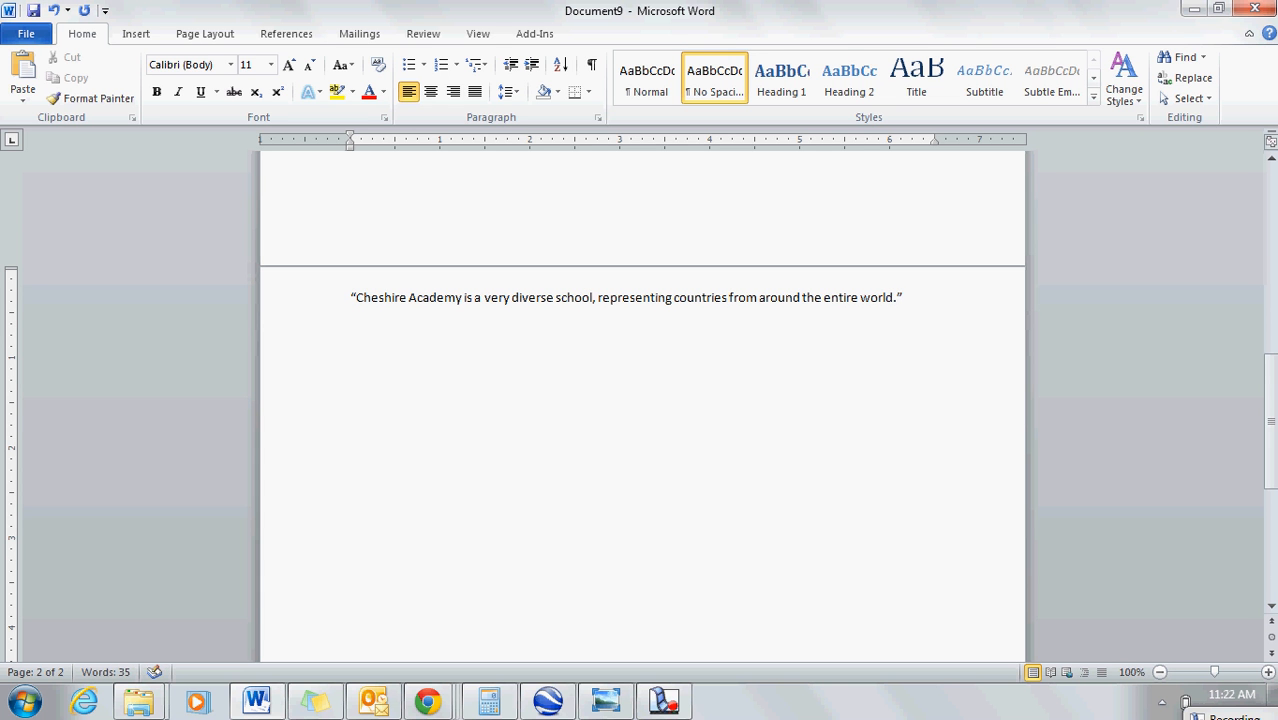
# Step: Insert a footnote directly after the closing quotation mark of the sentence on page two
pyautogui.doubleClick(912, 288)
pyautogui.click(907, 297)
pyautogui.click(132, 40)
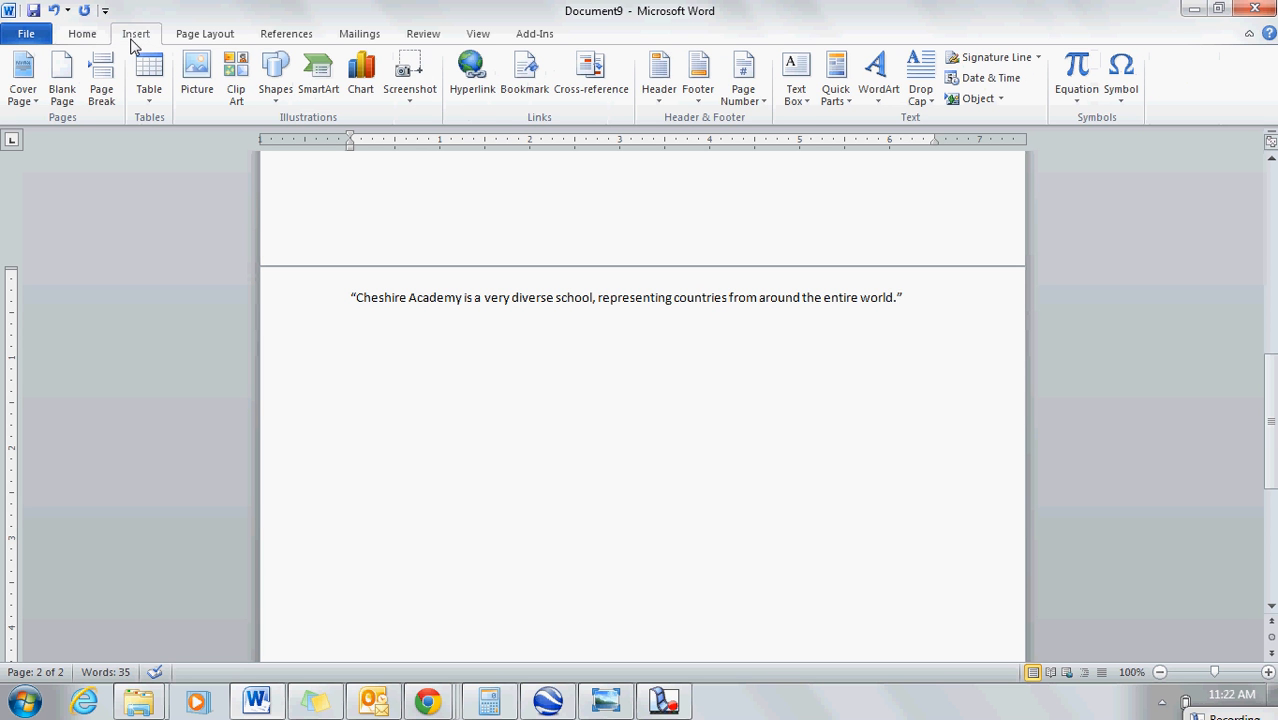
pyautogui.click(267, 38)
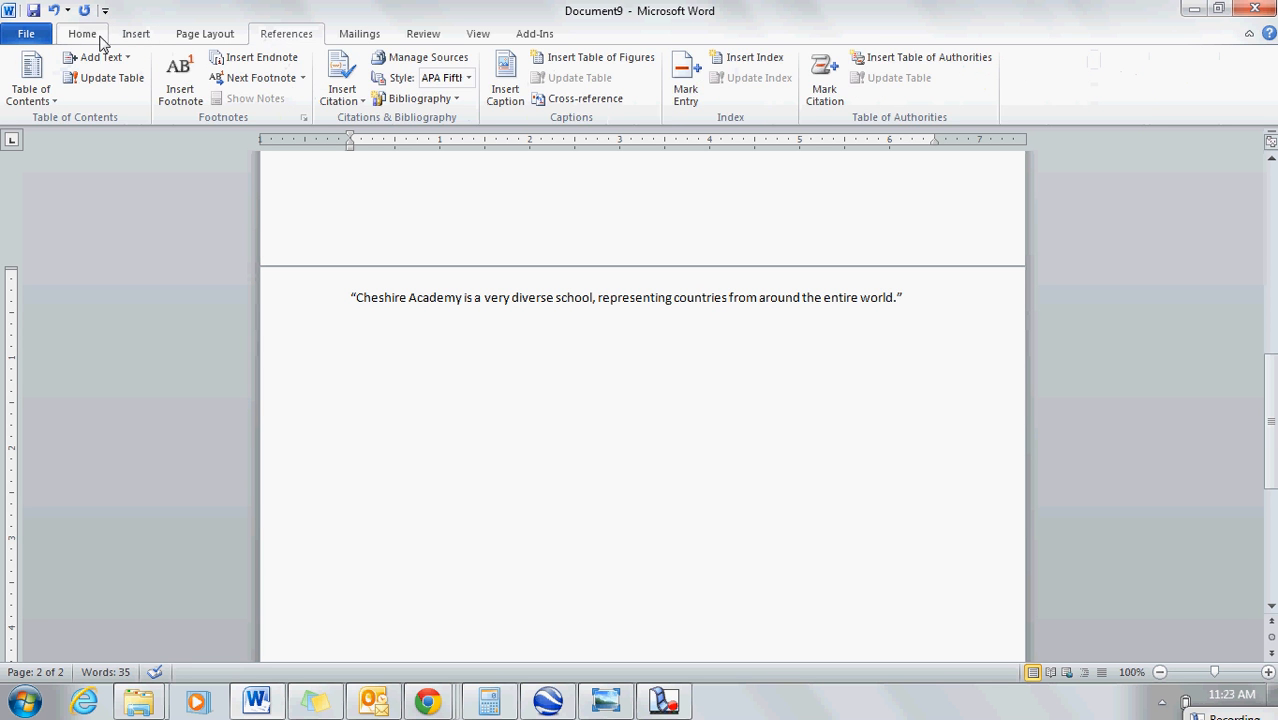
pyautogui.click(148, 40)
pyautogui.click(286, 35)
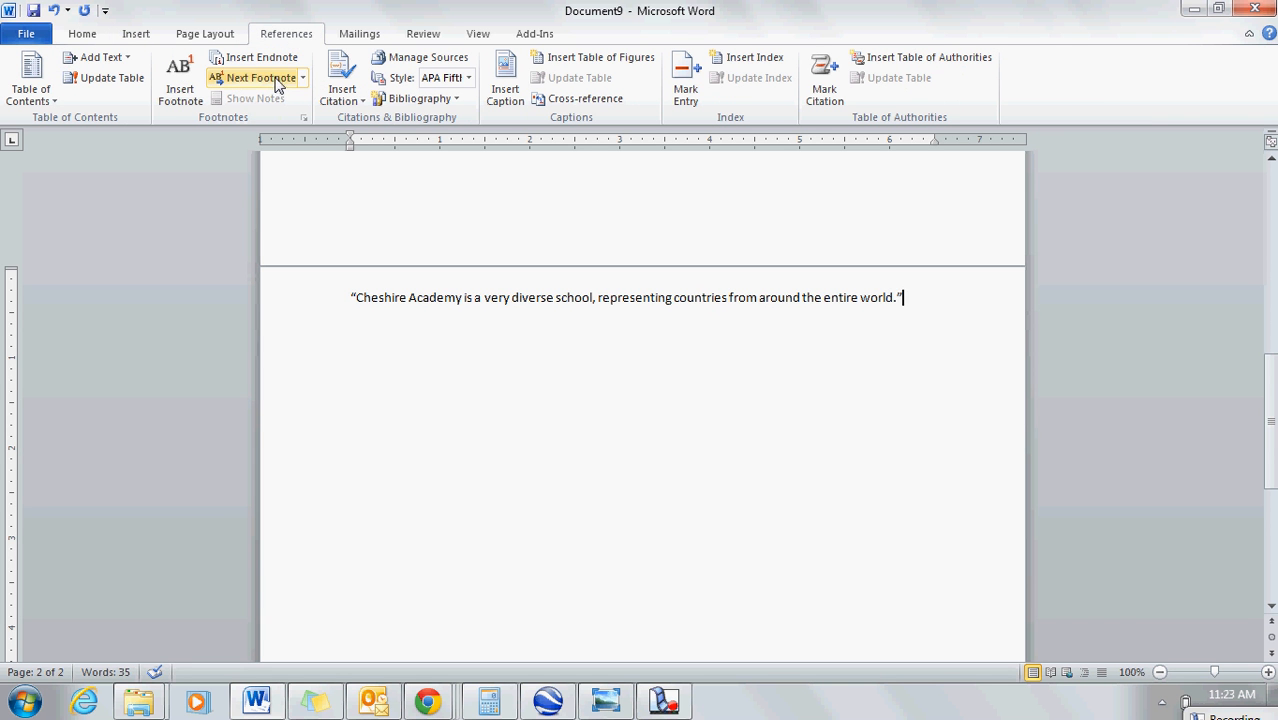
pyautogui.click(181, 104)
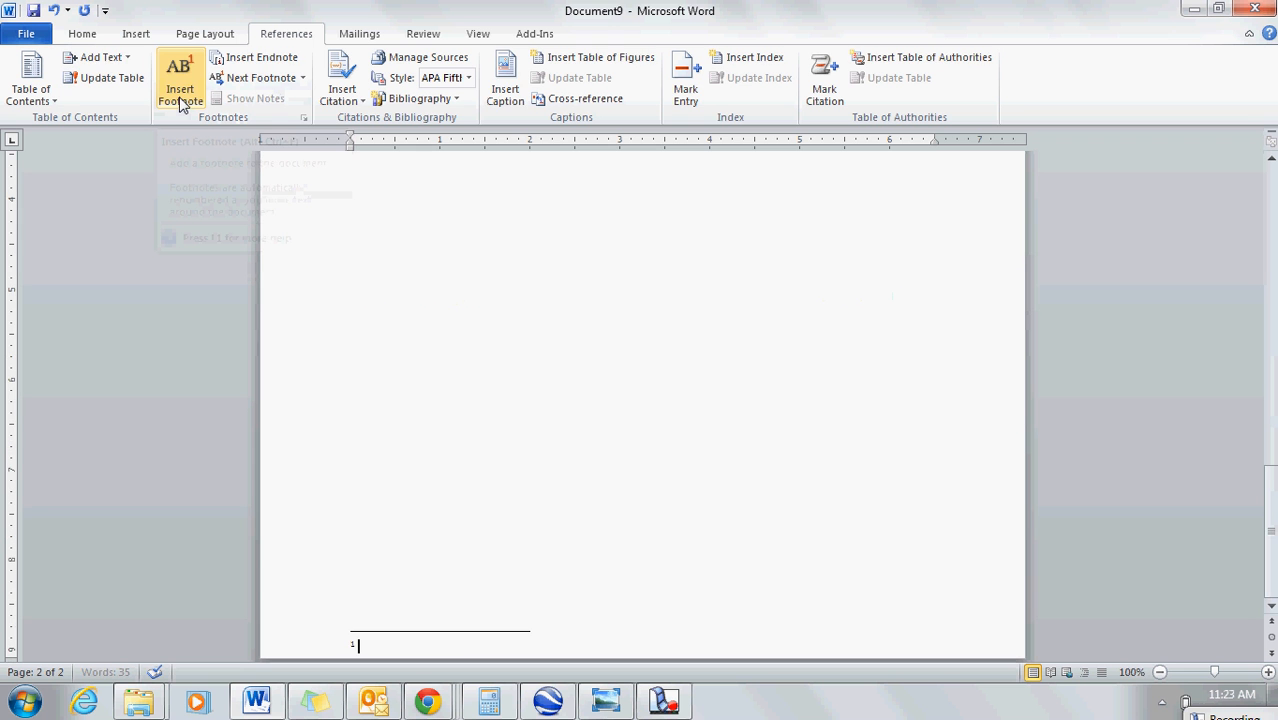
# Step: Enter the author's full name at the start of the first footnote
pyautogui.moveTo(1270, 590); pyautogui.dragTo(1256, 450)
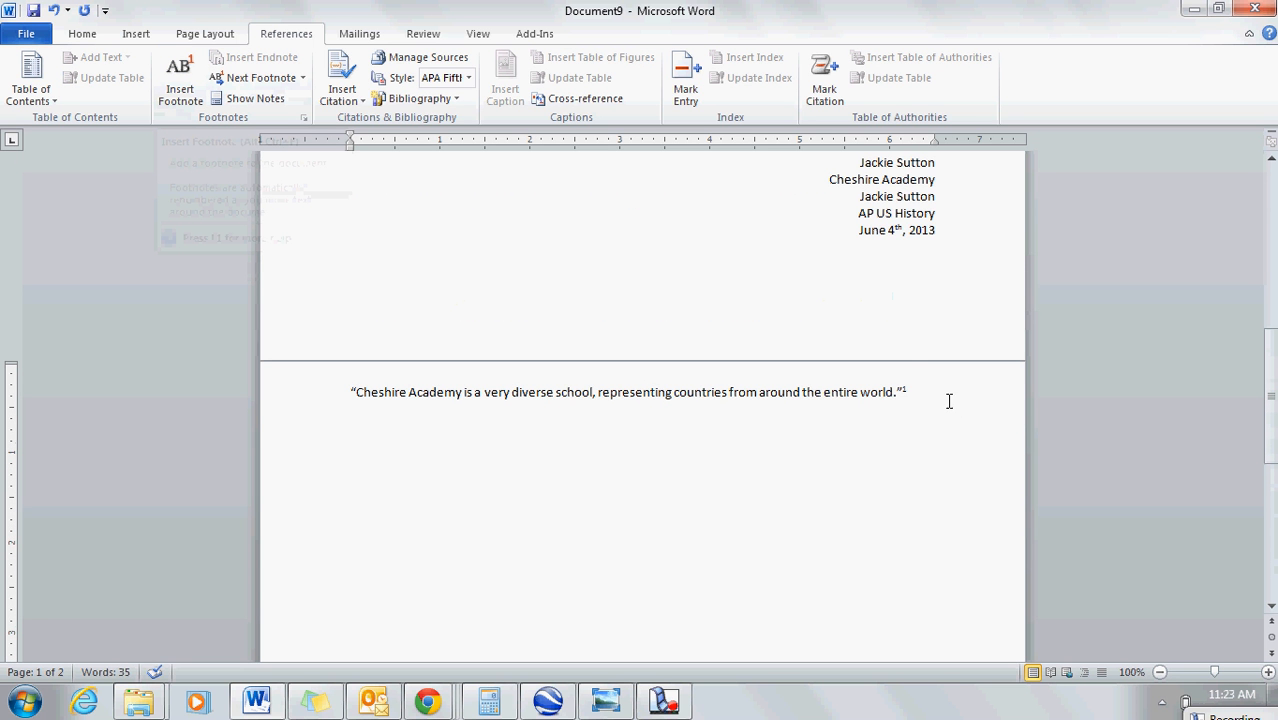
pyautogui.moveTo(900, 396)
pyautogui.moveTo(1270, 430); pyautogui.dragTo(1270, 590)
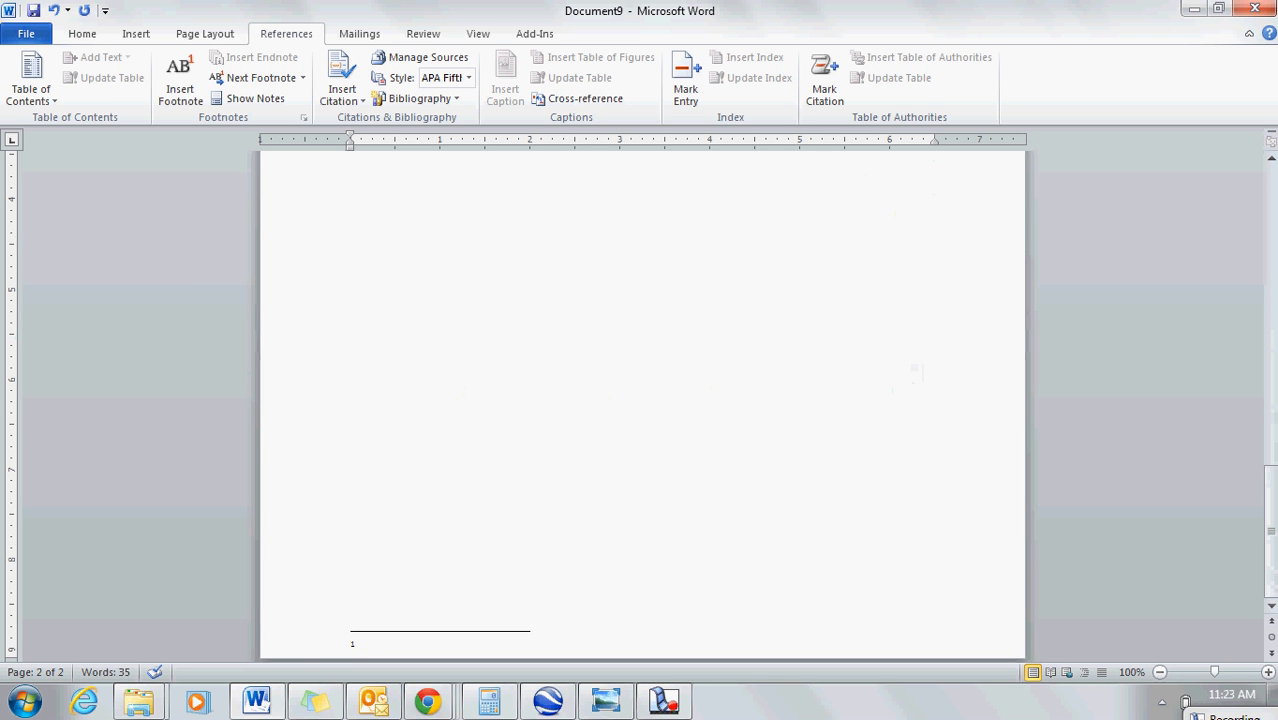
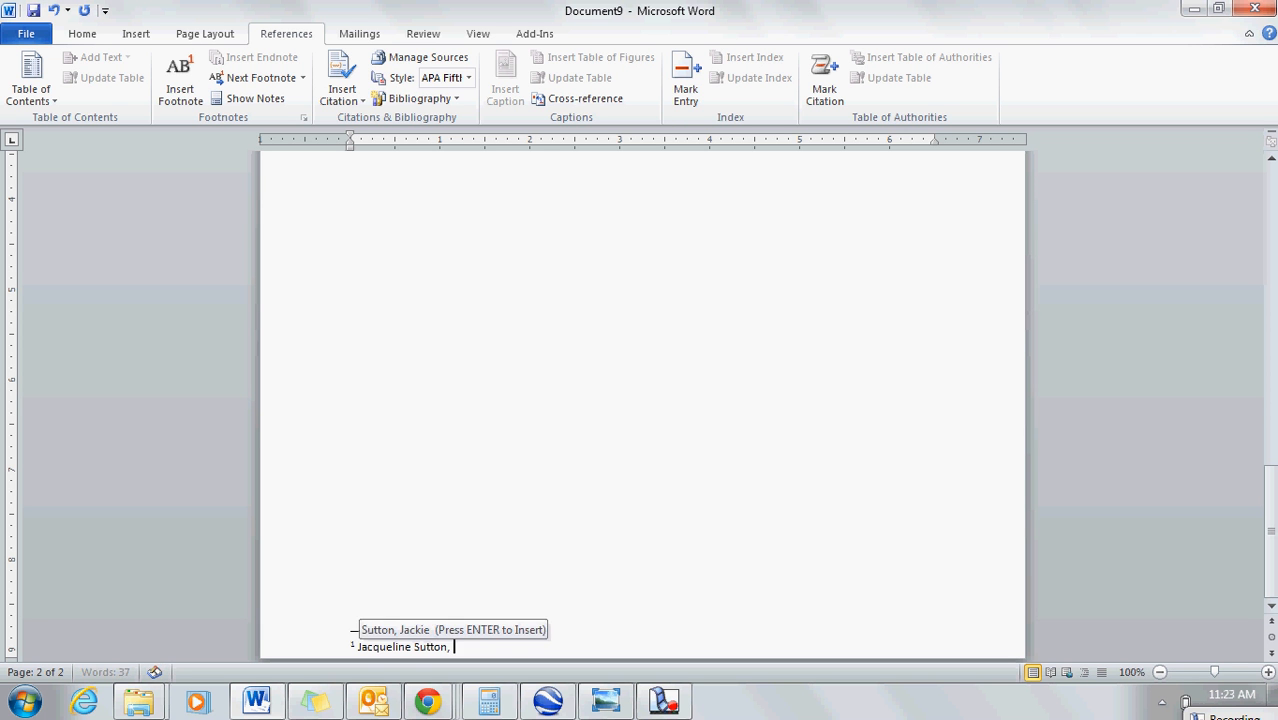
pyautogui.write(', My Caree')
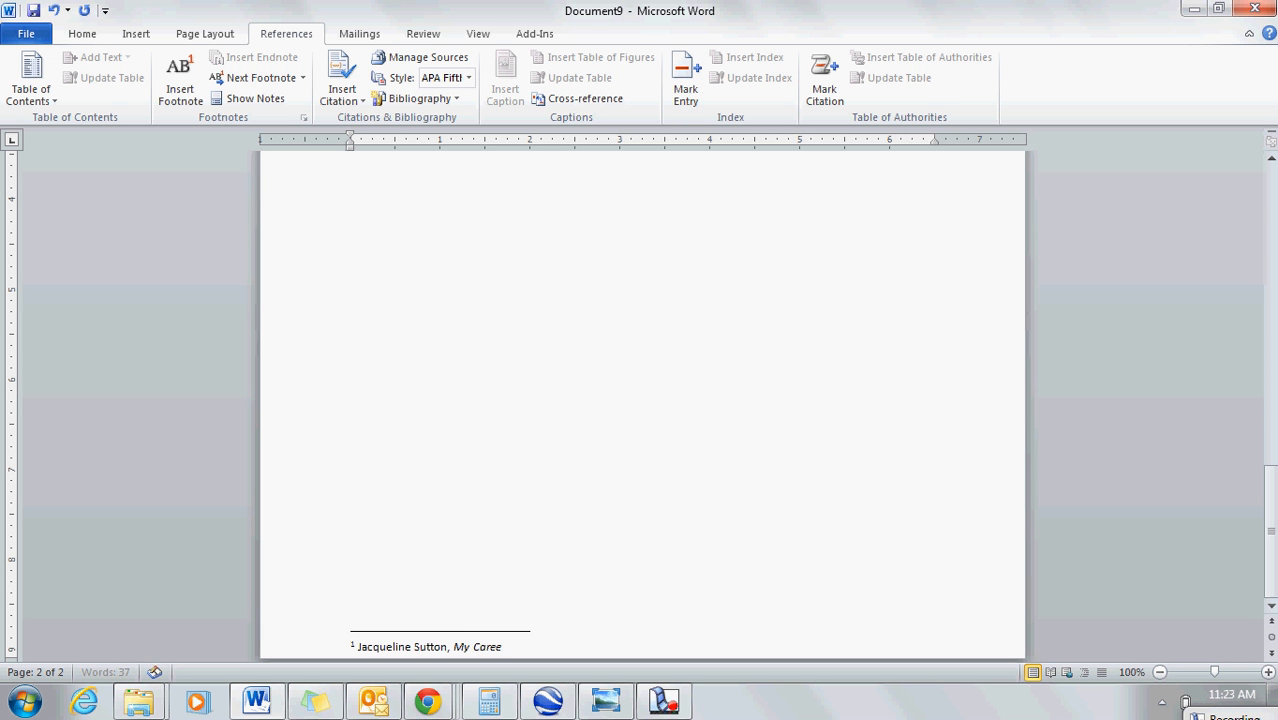
pyautogui.write('r at Cheshire Academy.  Cheshire, CT: ')
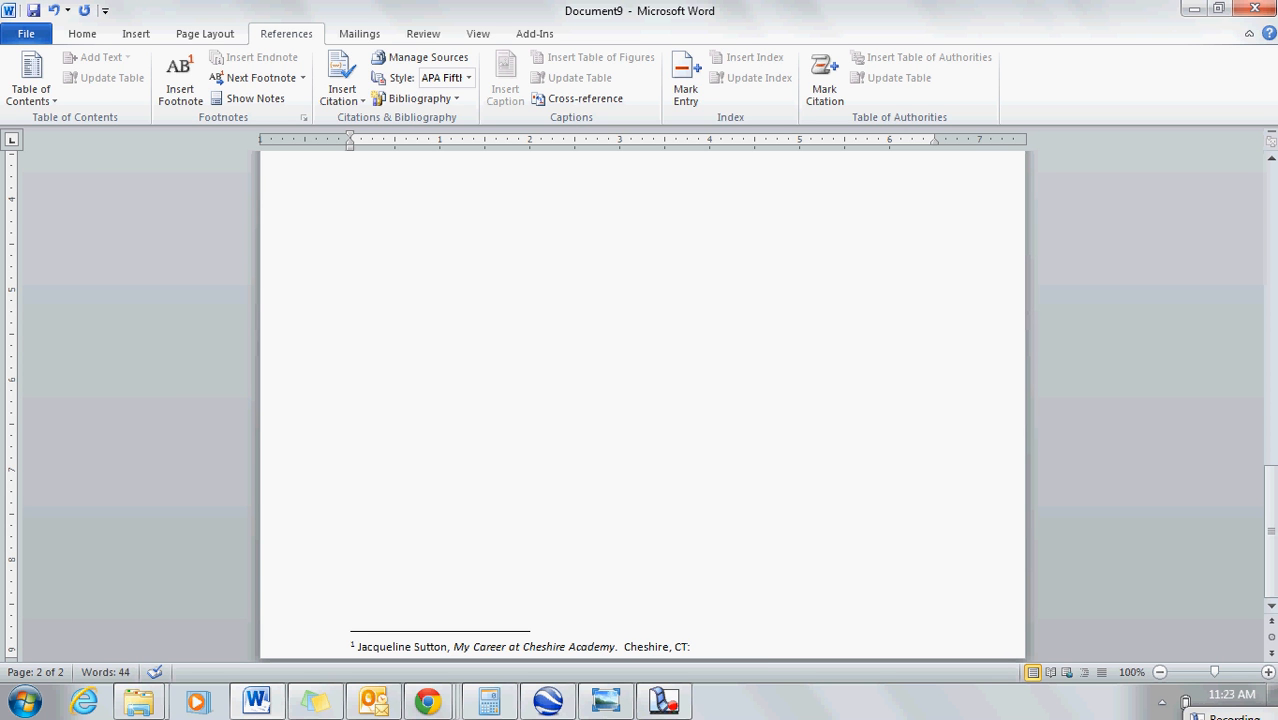
pyautogui.write('Cheshire Academy Press, 2013.')
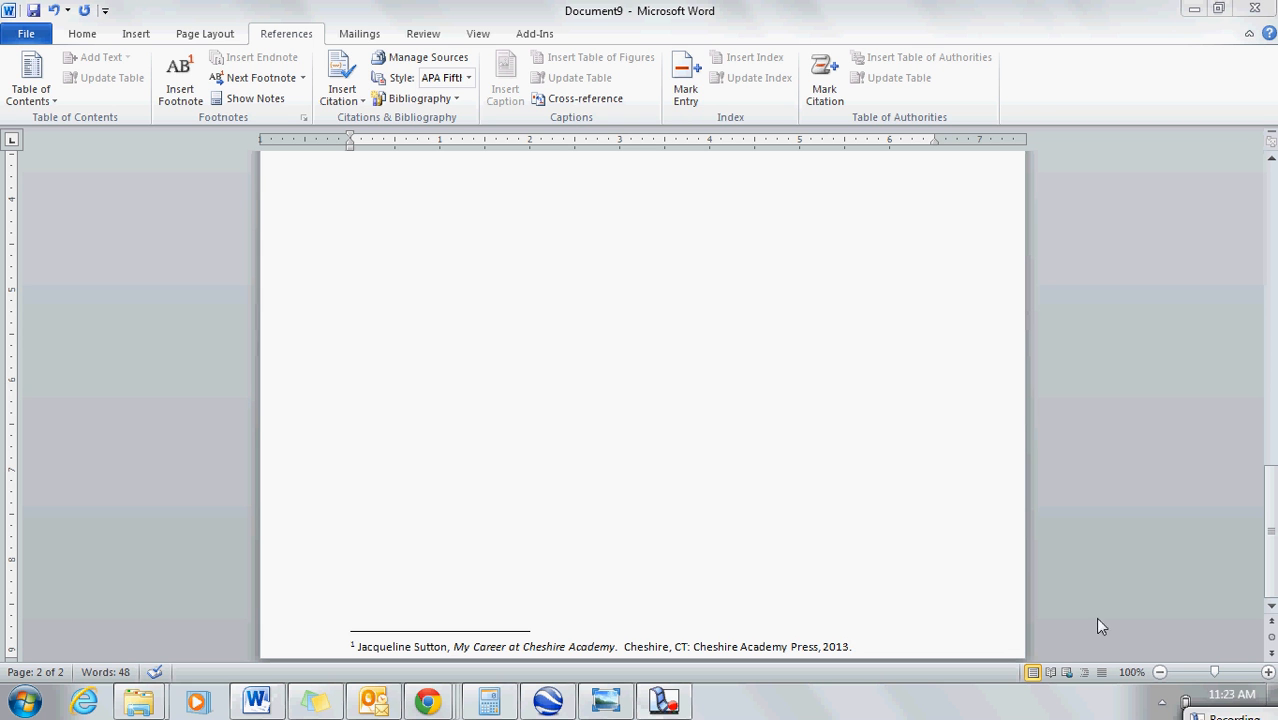
# Step: Replace the period after 2013 in the first footnote with a comma and add page number 56 with a closing period
pyautogui.press('BackSpace')
pyautogui.write(',')
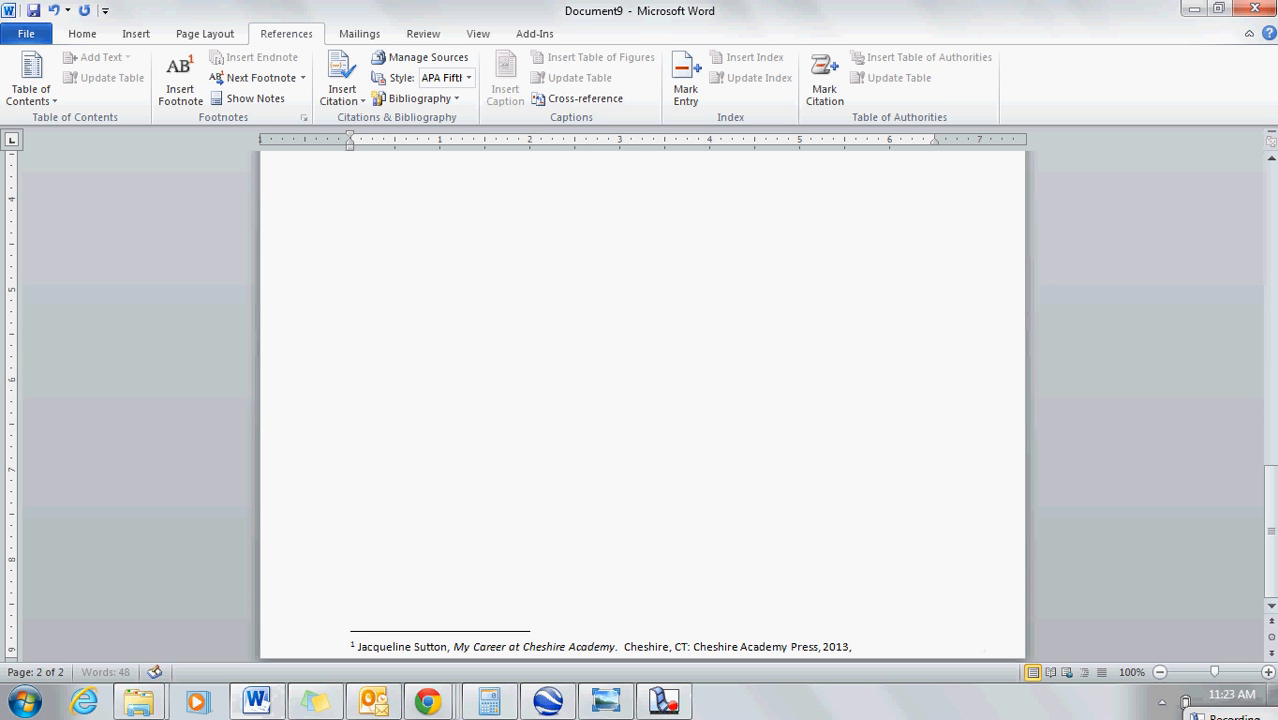
pyautogui.write(' 56.')
pyautogui.moveTo(1270, 504); pyautogui.dragTo(1229, 620)
# Step: Indent the first line of the first footnote by half an inch, starting before its reference number
pyautogui.click(351, 646)
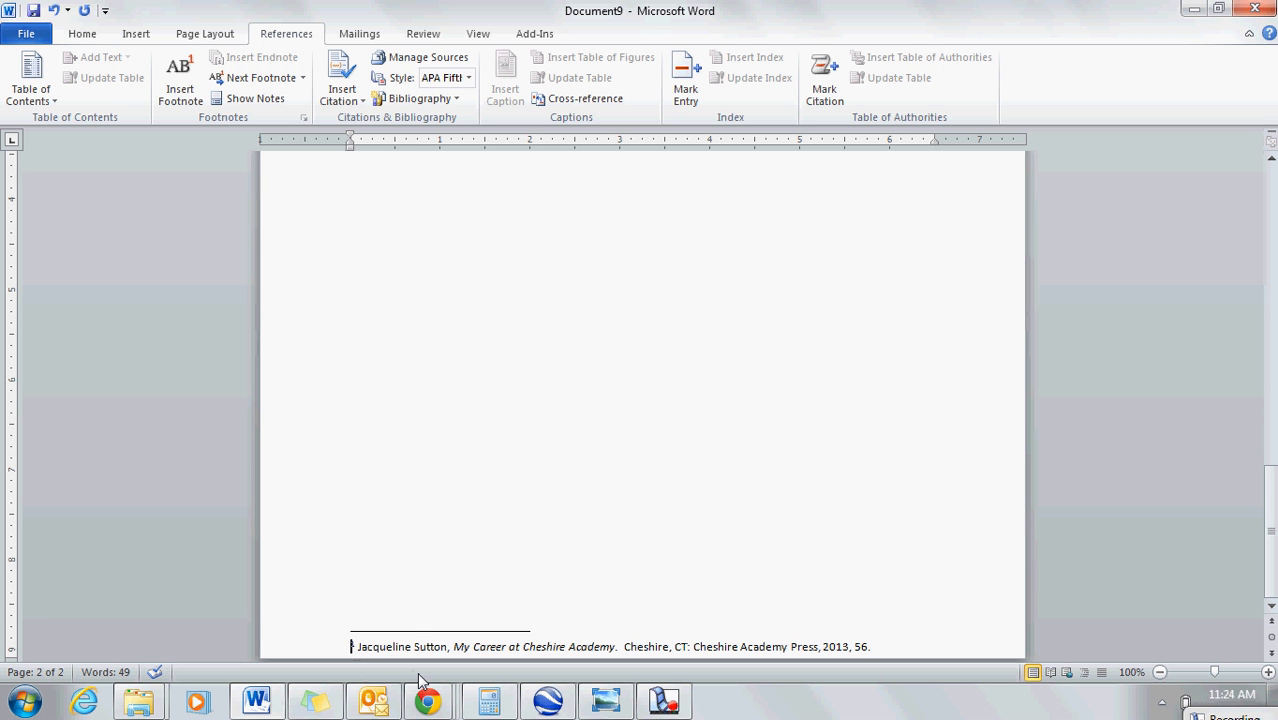
pyautogui.write('1')
pyautogui.moveTo(1268, 484); pyautogui.dragTo(1253, 505)
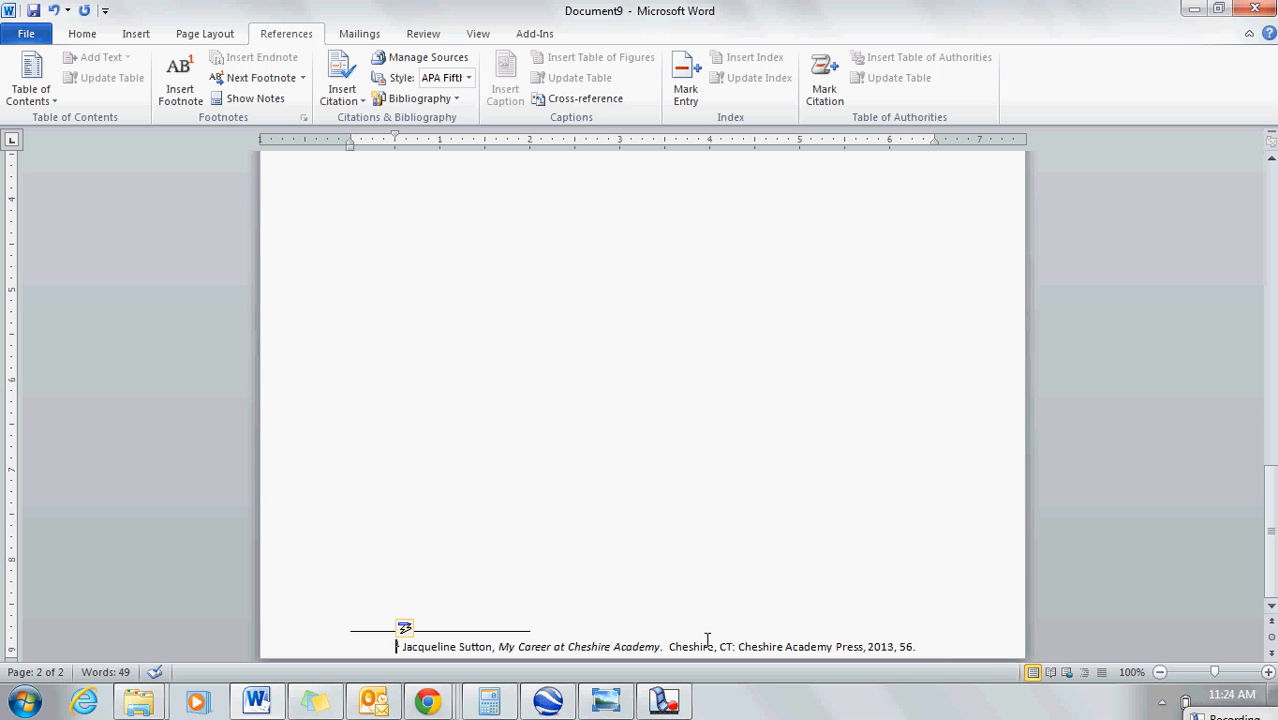
# Step: Add "Next sample sentence." after the footnoted quotation on page two
pyautogui.moveTo(1272, 521); pyautogui.dragTo(1272, 521)
pyautogui.moveTo(1271, 528); pyautogui.dragTo(1271, 420)
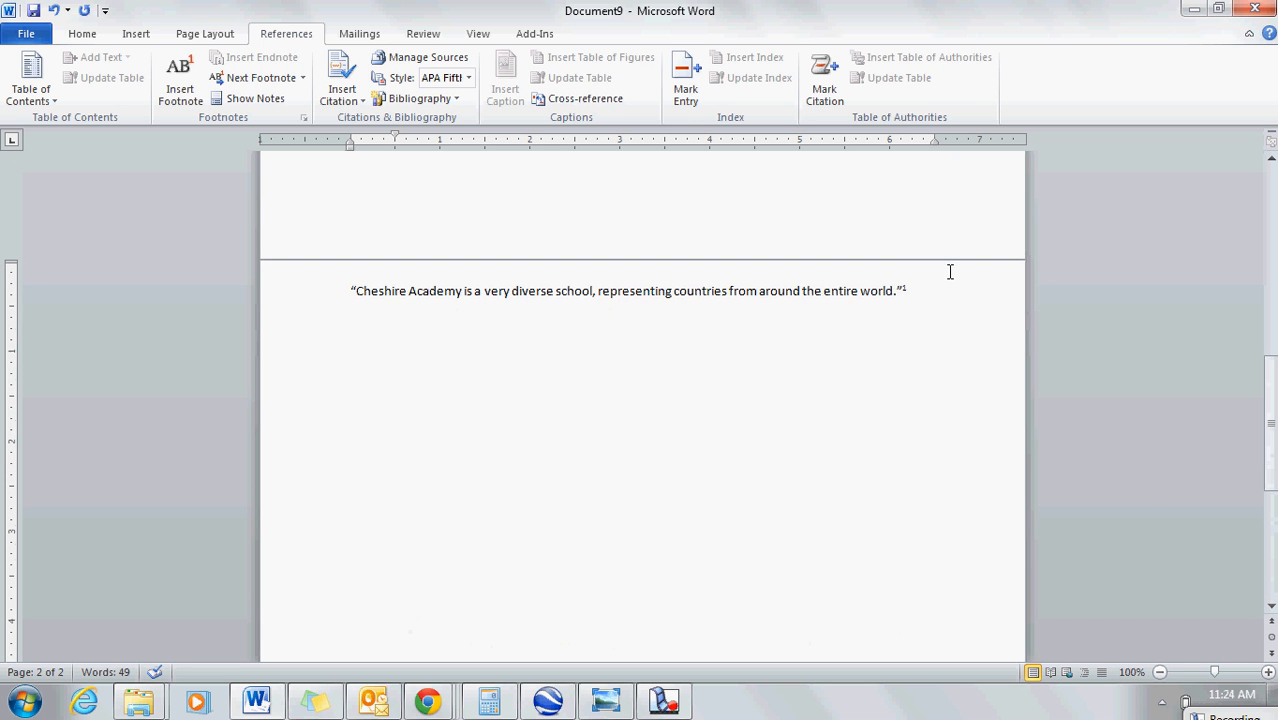
pyautogui.click(927, 301)
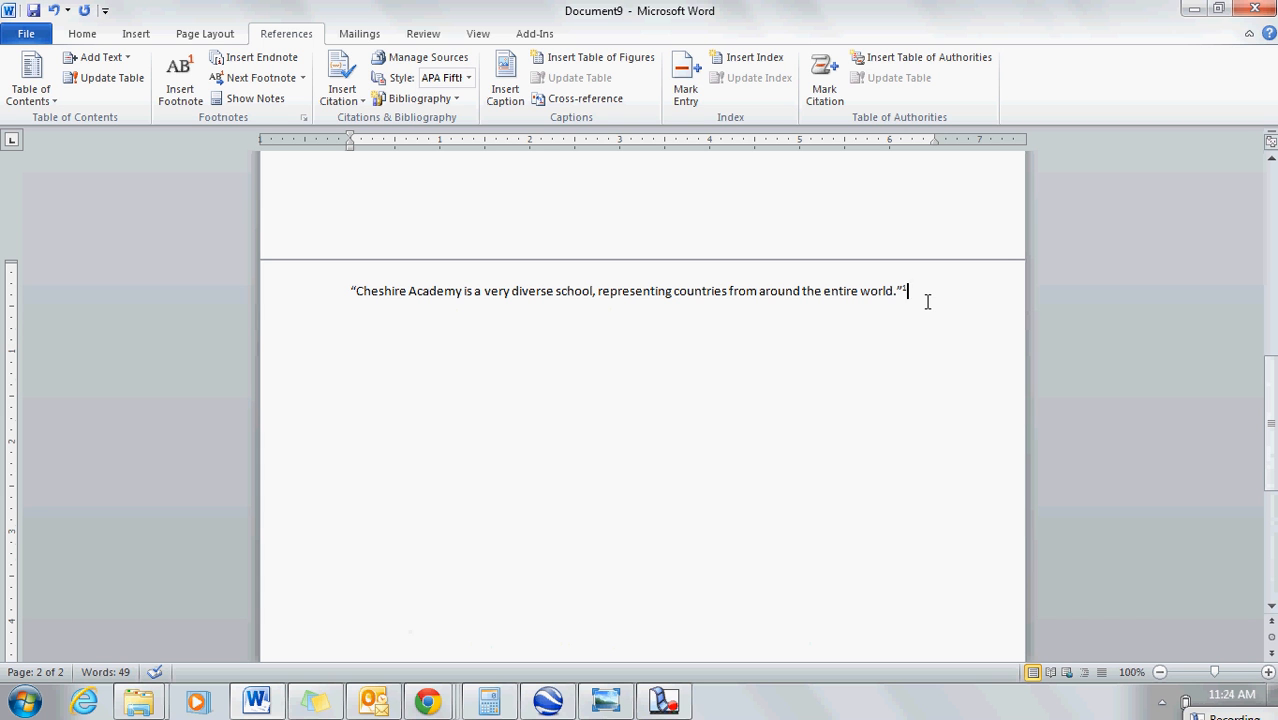
pyautogui.write('Next sample sent')
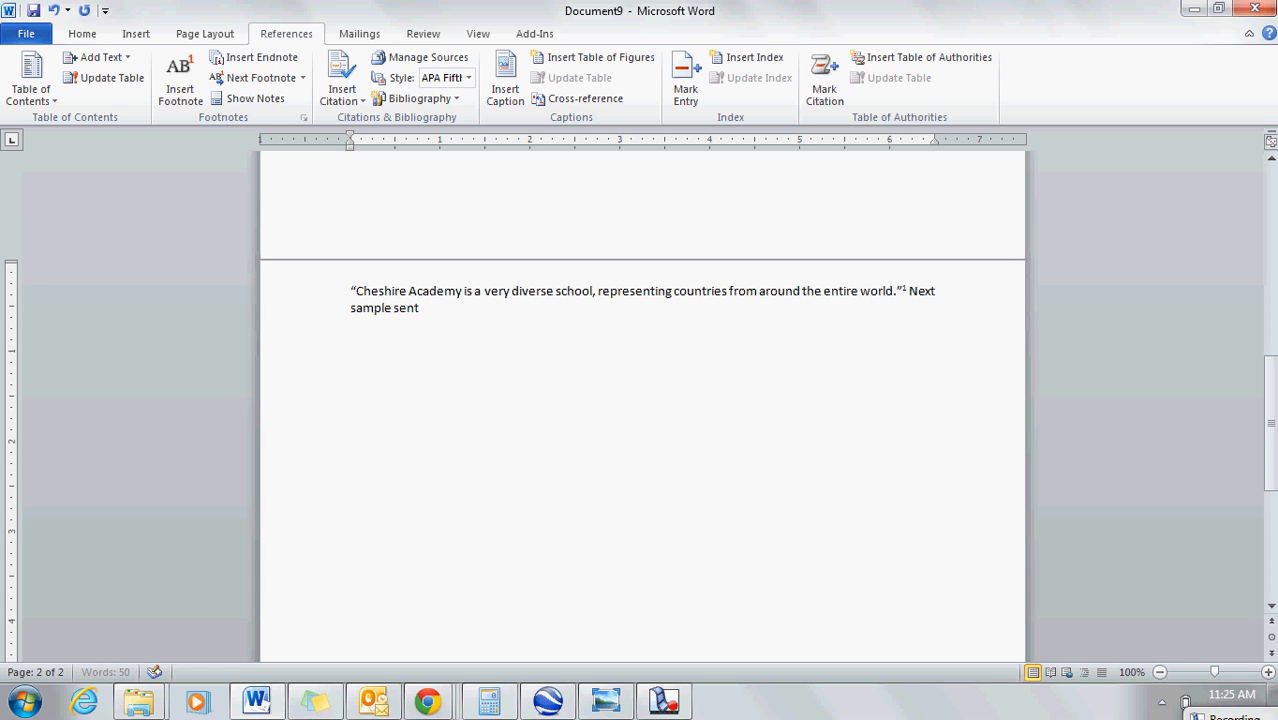
pyautogui.write('ence.')
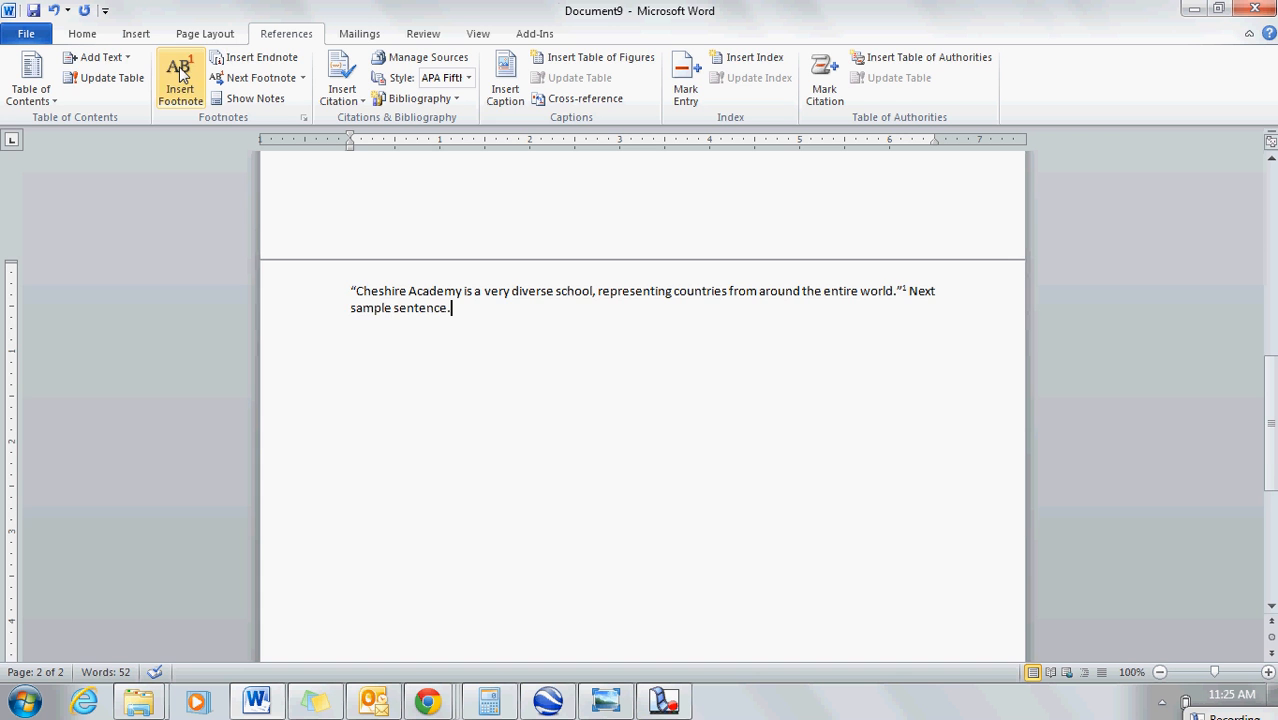
# Step: Insert a second footnote directly after the period of "Next sample sentence."
pyautogui.click(180, 75)
pyautogui.moveTo(1270, 530); pyautogui.dragTo(1219, 458)
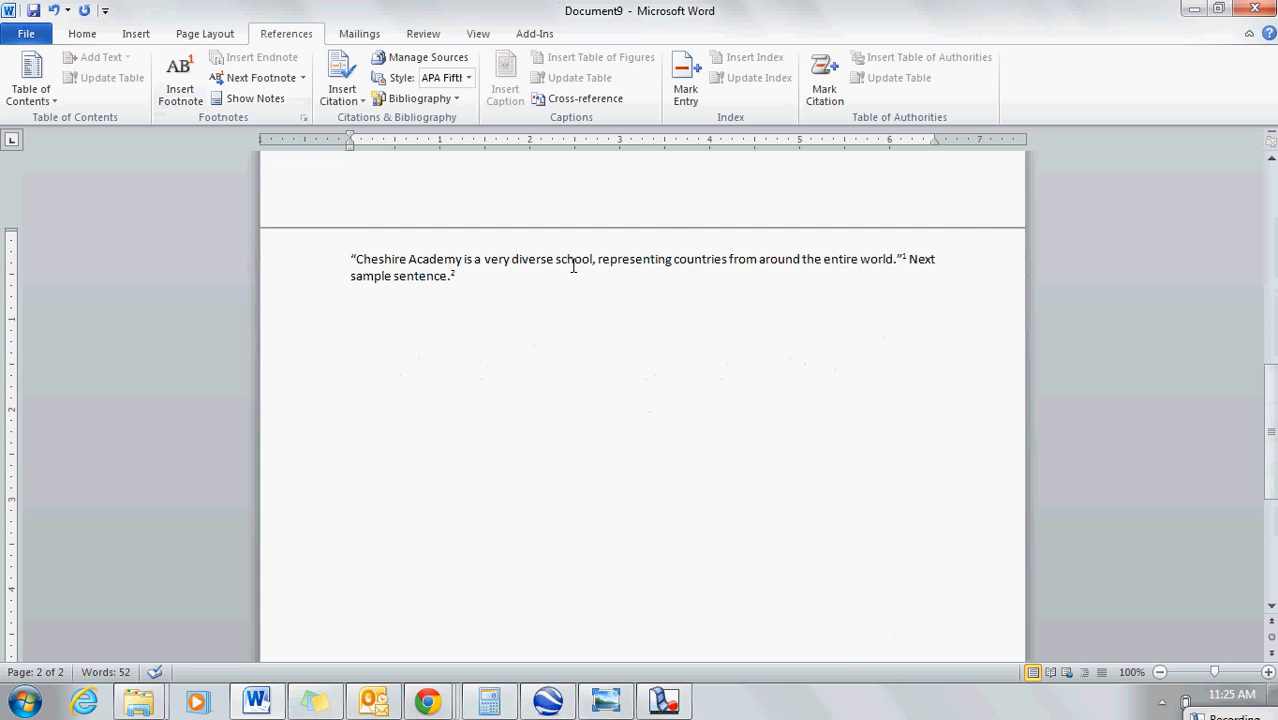
pyautogui.moveTo(1269, 323); pyautogui.dragTo(1269, 470)
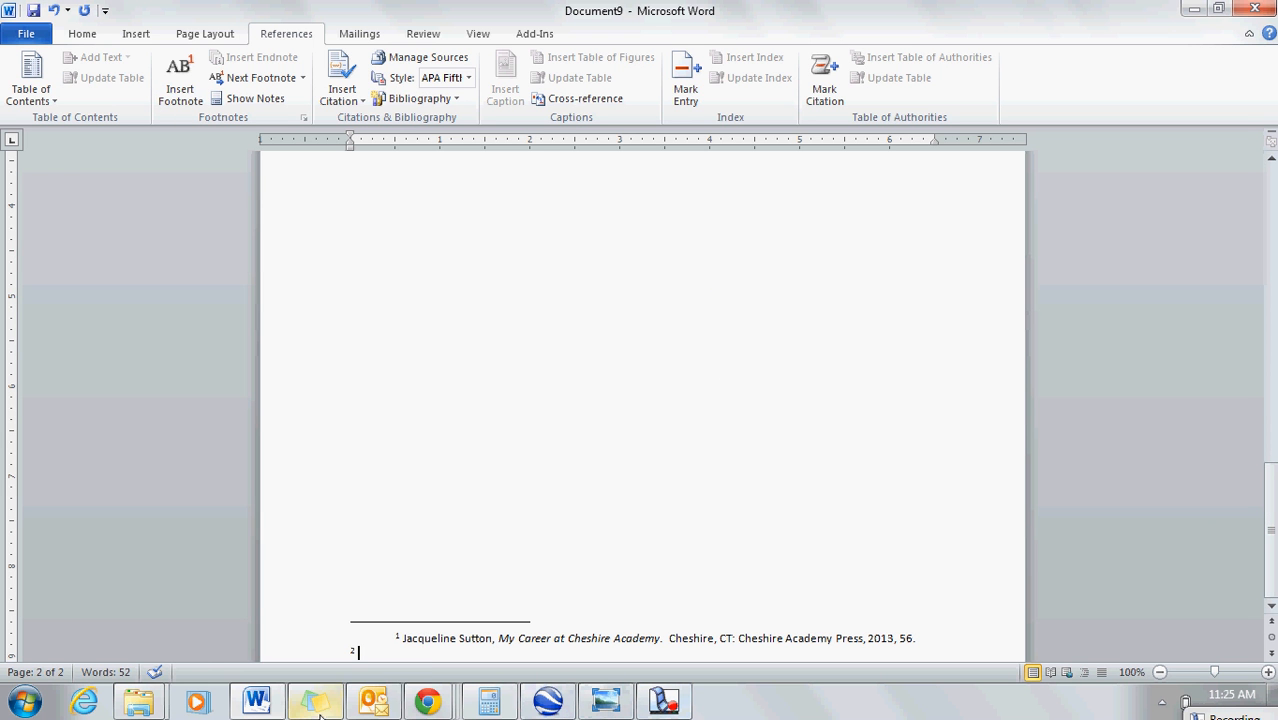
pyautogui.moveTo(320, 710)
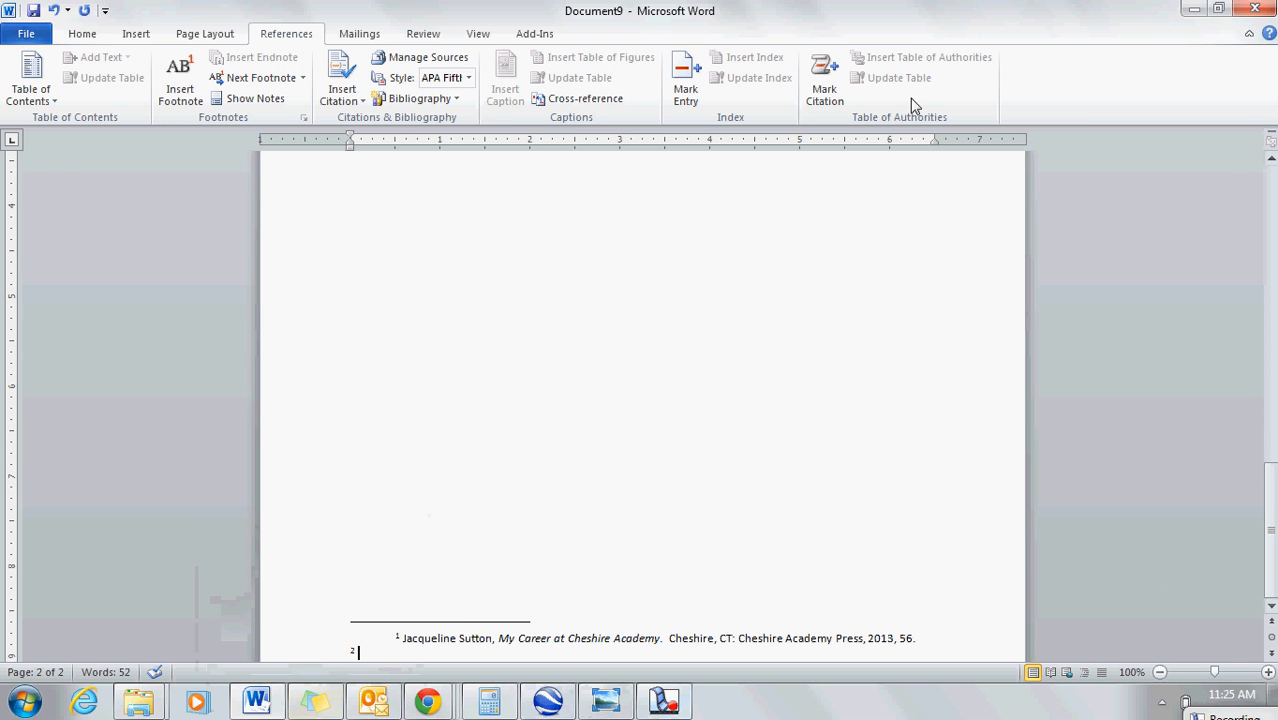
# Step: Fill the second footnote with random placeholder characters running onto a second line, ending with a period
pyautogui.write('29385uriwsdnfuiwytgi')
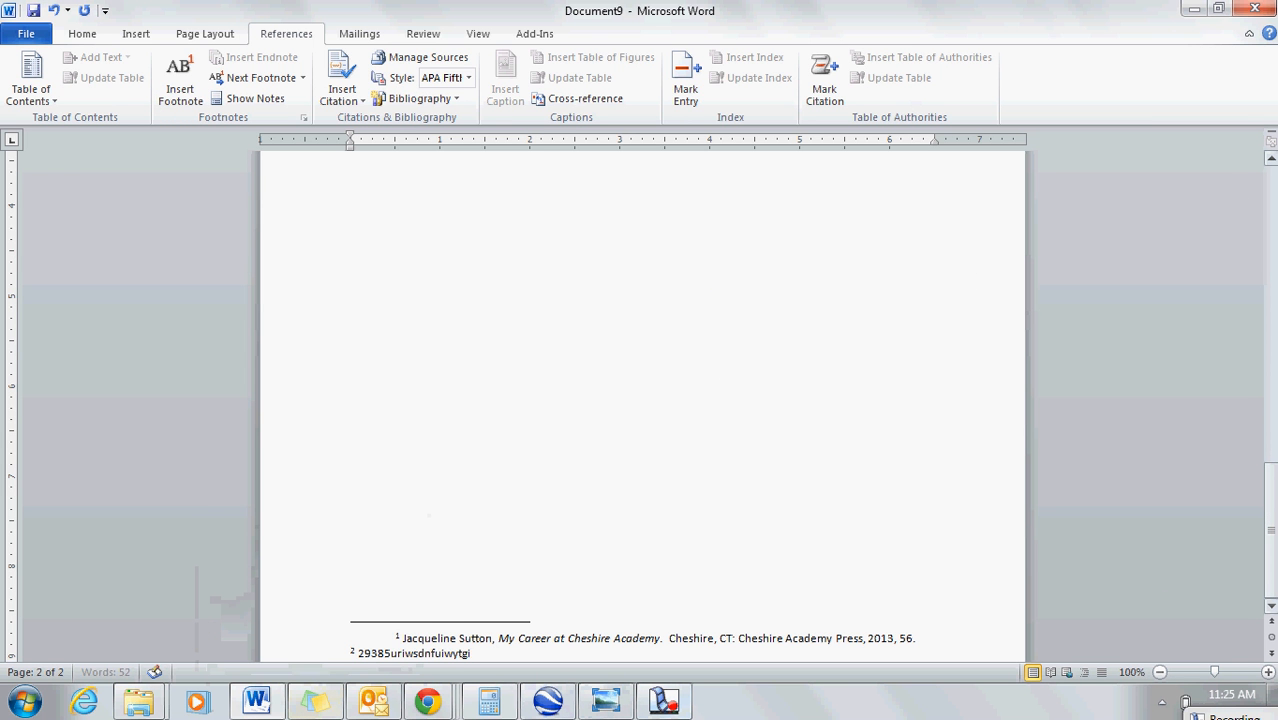
pyautogui.write('sdhguio3yt8rdhjxguiep5934eugv9rut934jtiogz8d-0gt')
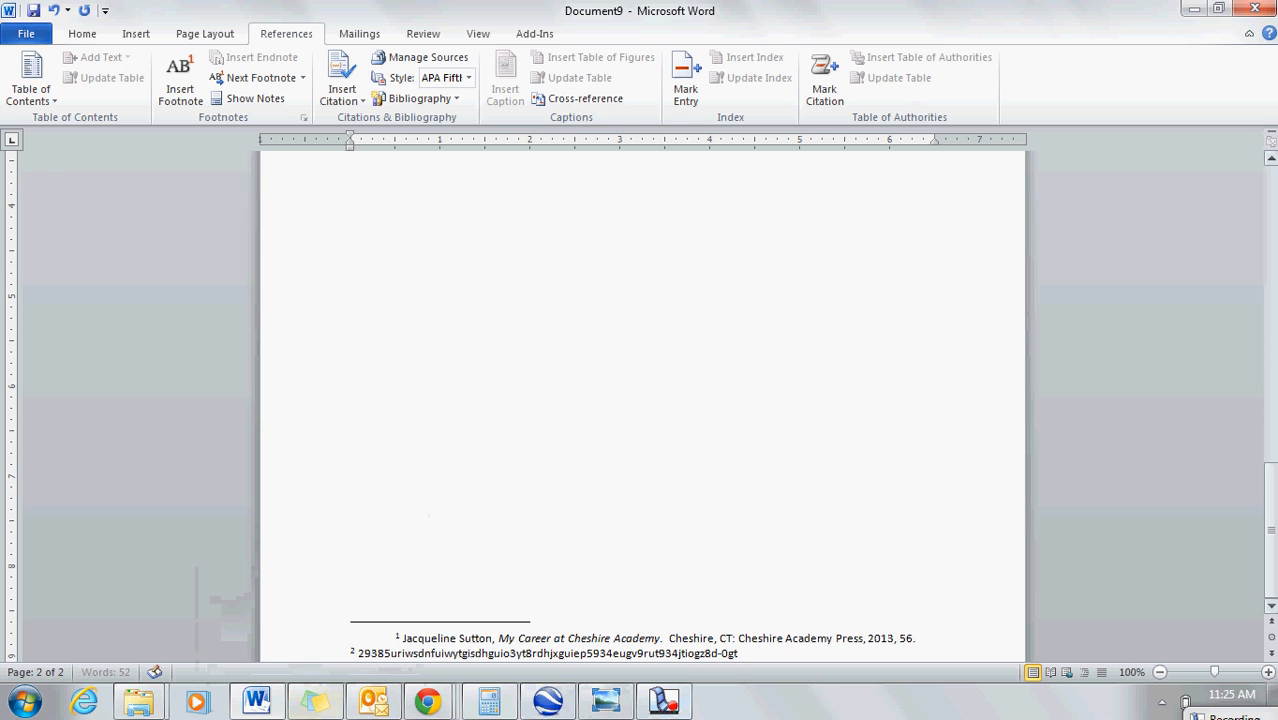
pyautogui.write('w4jtigsdjh09g734u96o34jietgjhd8g7e498thsioey8fo8ertuwo4isehdlfger')
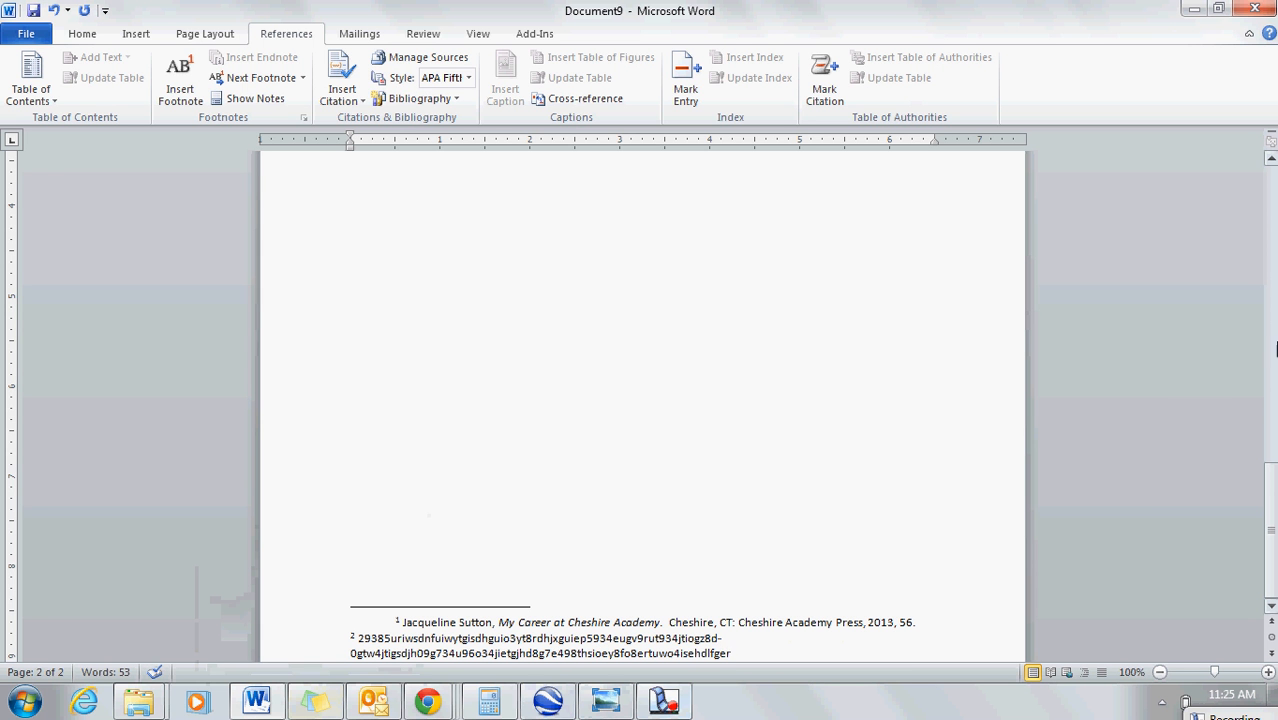
pyautogui.moveTo(1271, 493); pyautogui.dragTo(1271, 493)
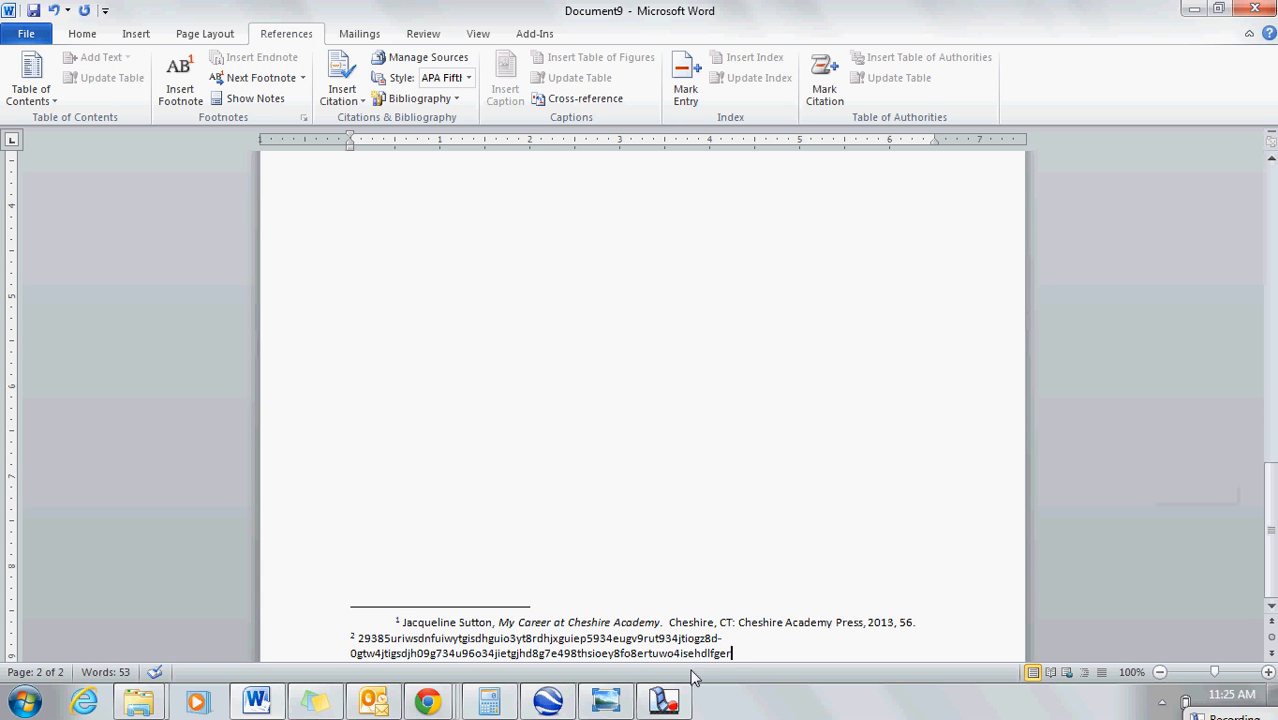
pyautogui.write('.')
# Step: Indent the first line of the second footnote by half an inch, leaving its second line at the margin
pyautogui.press('Tab')
pyautogui.click(1271, 545)
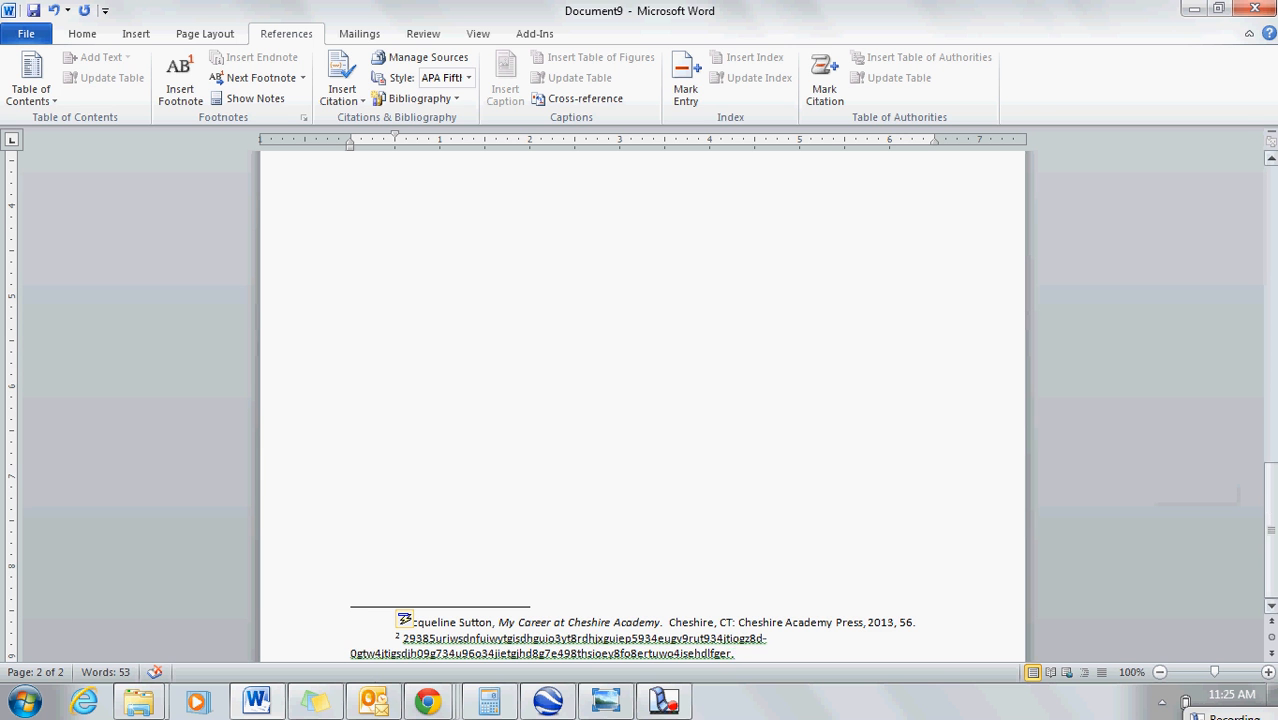
pyautogui.click(743, 484)
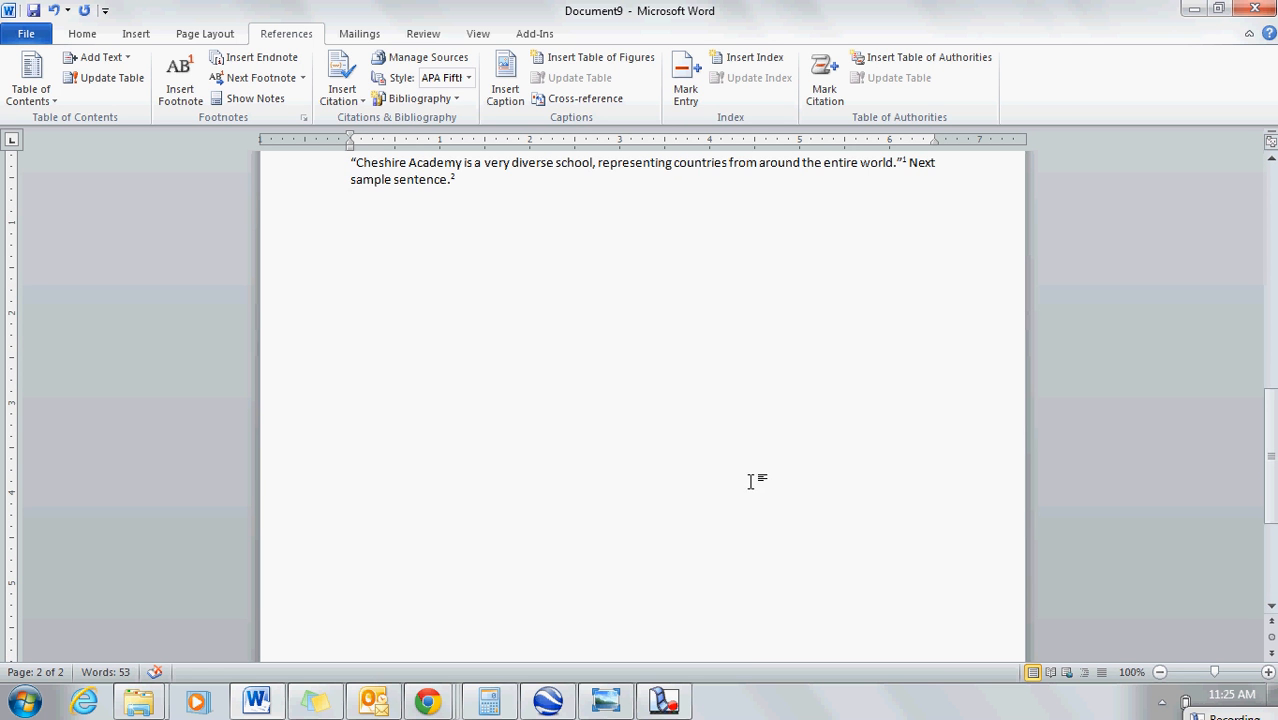
pyautogui.moveTo(1271, 473); pyautogui.dragTo(1271, 534)
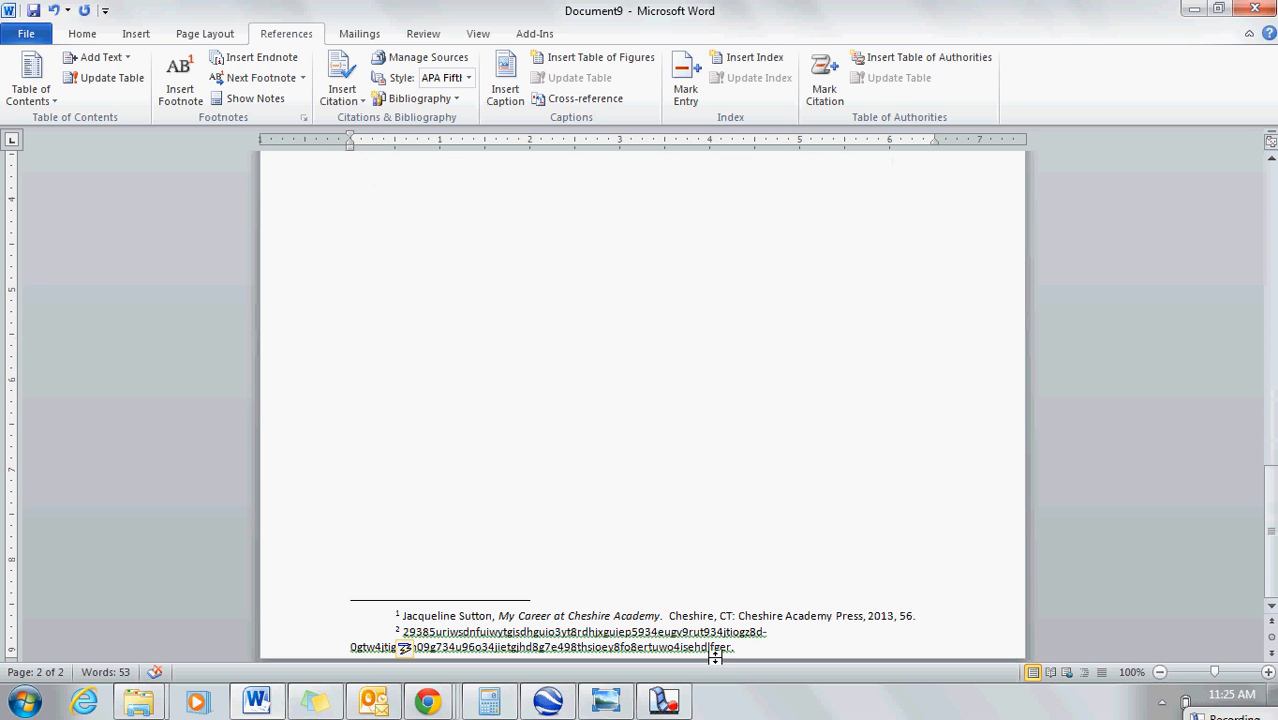
# Step: Select all the placeholder text of the second footnote, without its reference number
pyautogui.moveTo(747, 647); pyautogui.dragTo(537, 648)
pyautogui.moveTo(747, 644); pyautogui.dragTo(403, 632)
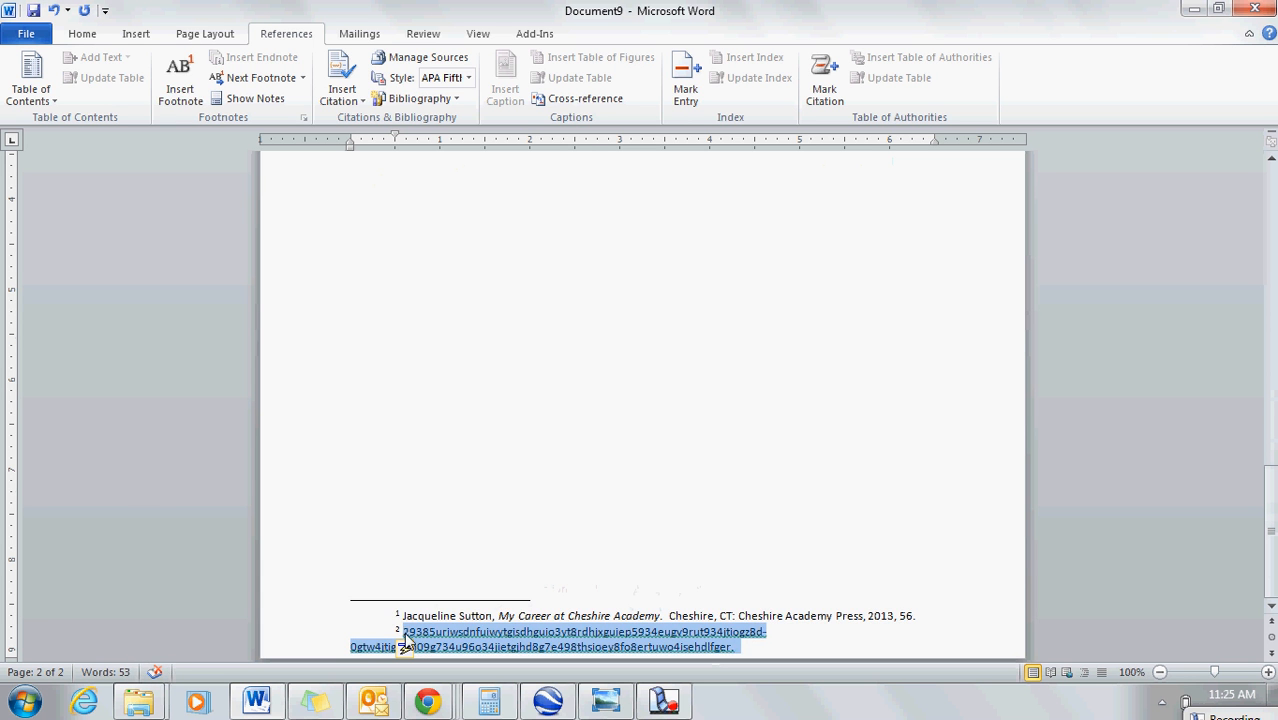